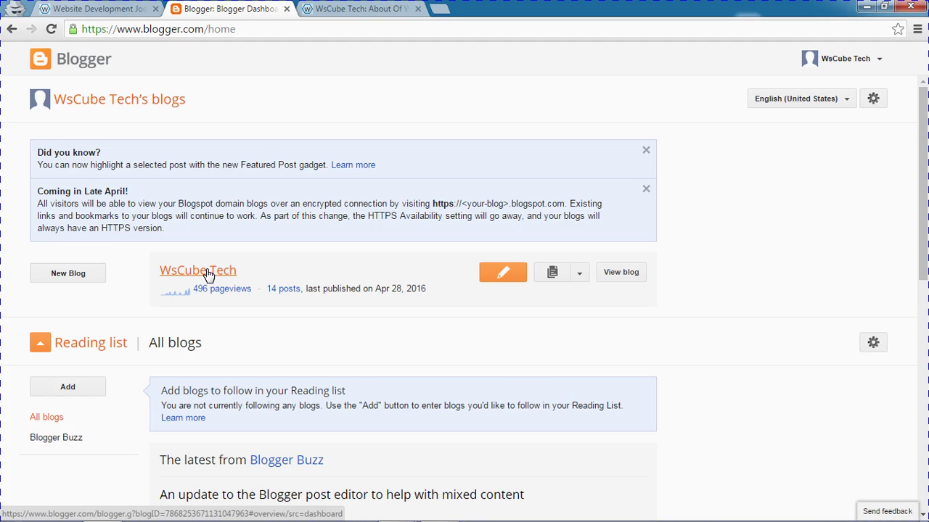
Open the WsCube Tech blog's dashboard and check the web address of its live About Of WsCube Tech page.
{"action": "left_click", "coordinate": [206, 272]}
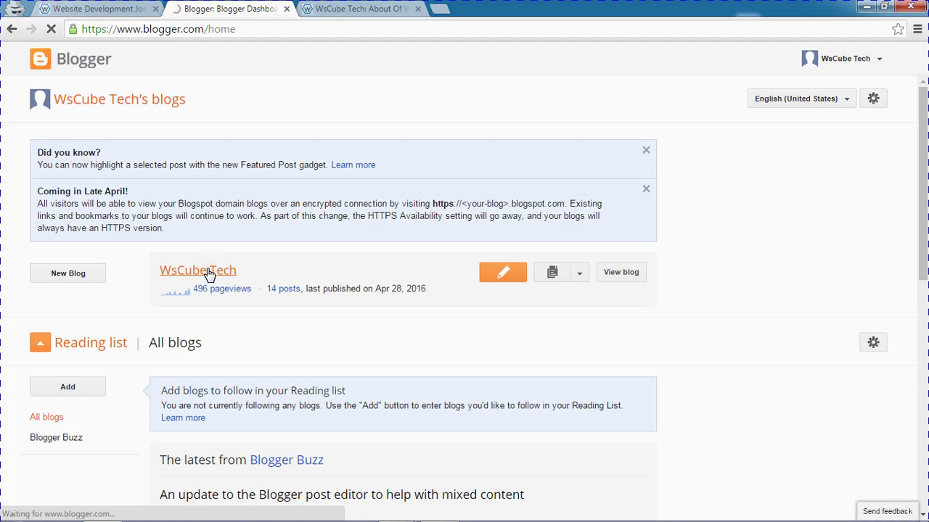
{"action": "left_click", "coordinate": [332, 8]}
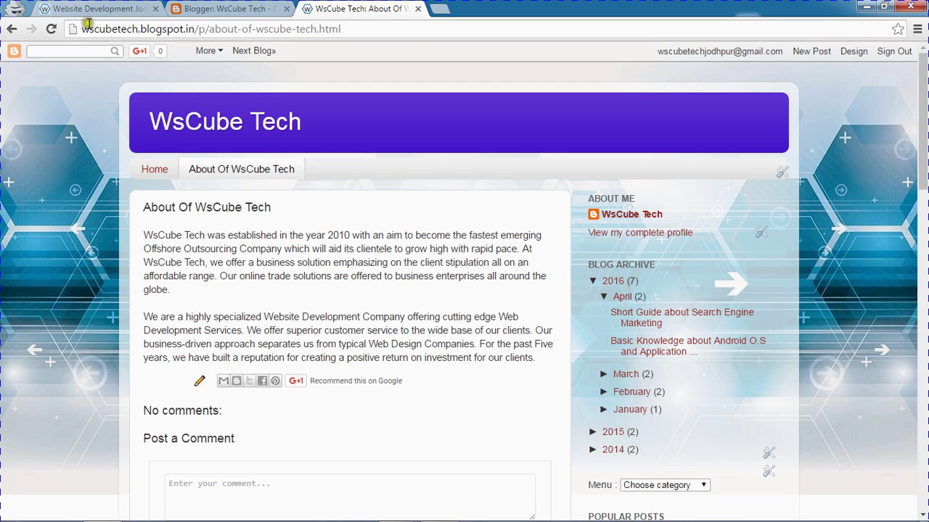
{"action": "left_click_drag", "start_coordinate": [80, 29], "coordinate": [400, 34]}
{"action": "left_click", "coordinate": [400, 34]}
{"action": "left_click", "coordinate": [266, 7]}
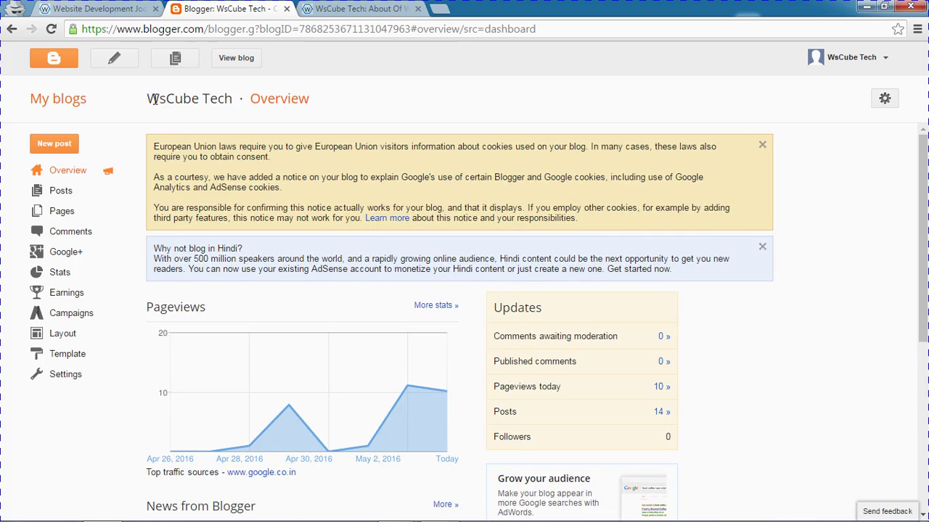
{"action": "left_click", "coordinate": [363, 8]}
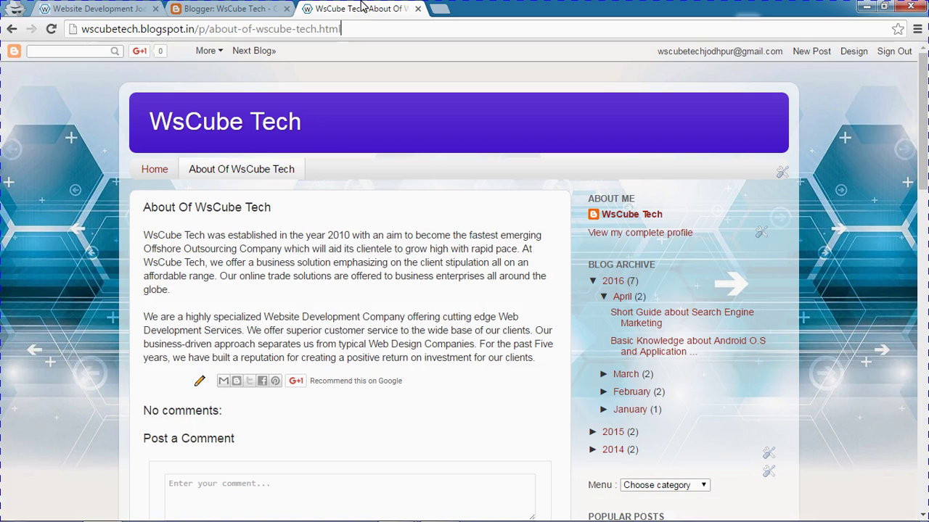
Go to the live blog's home page and look through its posts on search engine marketing, Android, PHP and iPhone app development.
{"action": "left_click", "coordinate": [164, 174]}
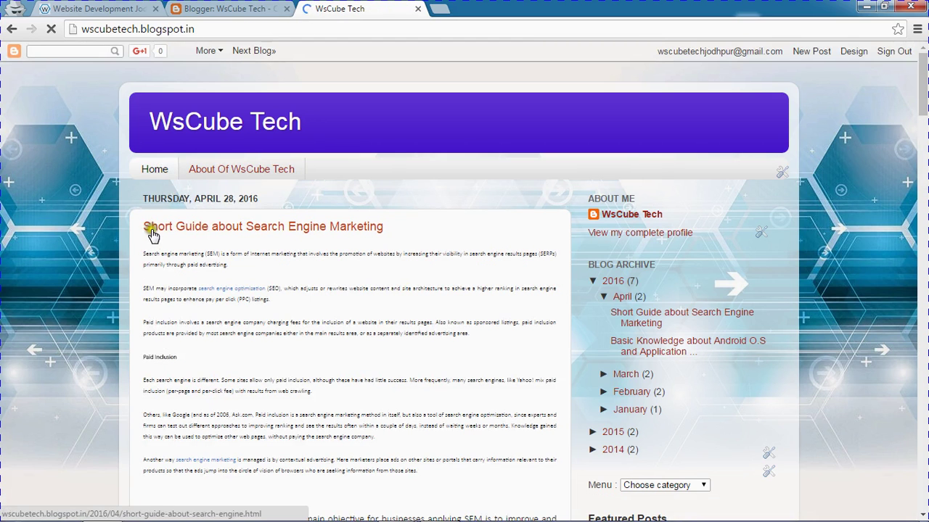
{"action": "left_click_drag", "start_coordinate": [140, 226], "coordinate": [412, 219]}
{"action": "left_click", "coordinate": [412, 220]}
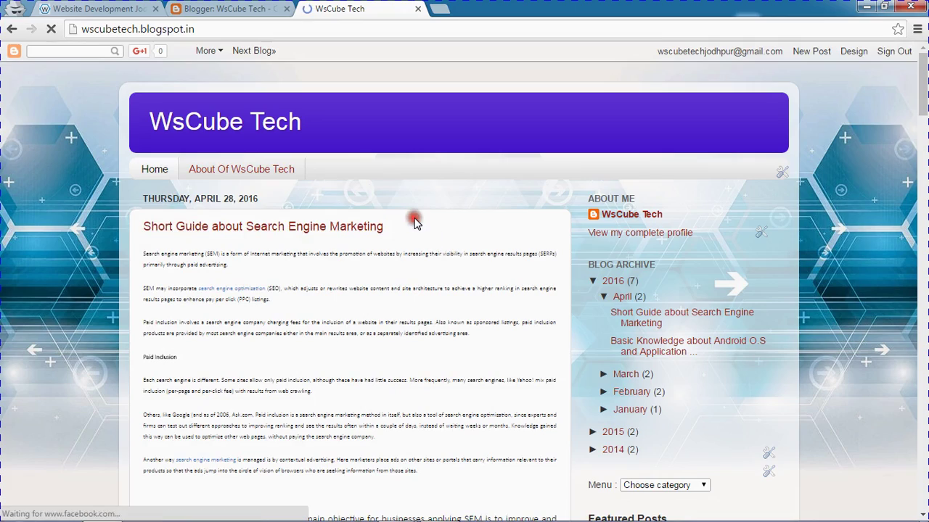
{"action": "scroll", "coordinate": [414, 222], "scroll_direction": "down", "scroll_amount": 1}
{"action": "scroll", "coordinate": [414, 221], "scroll_direction": "down", "scroll_amount": 9}
{"action": "scroll", "coordinate": [406, 156], "scroll_direction": "up", "scroll_amount": 3}
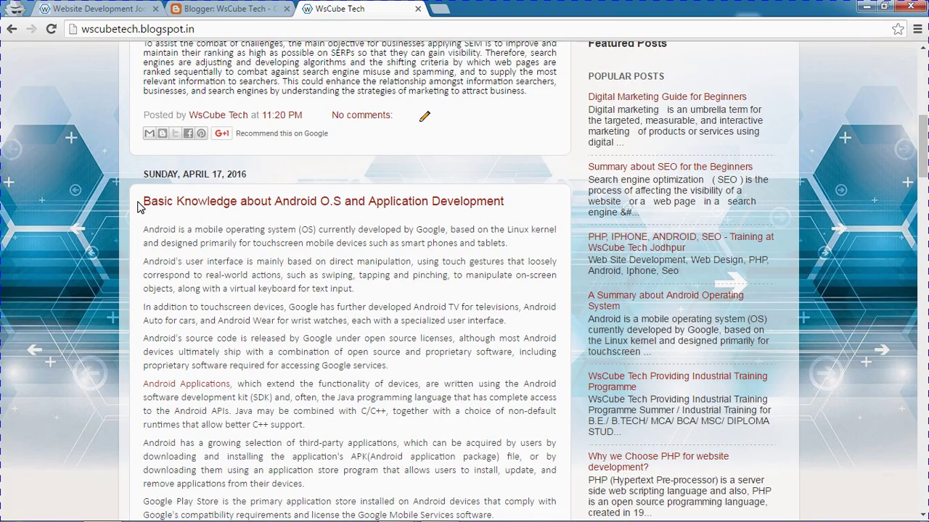
{"action": "scroll", "coordinate": [335, 283], "scroll_direction": "down", "scroll_amount": 7}
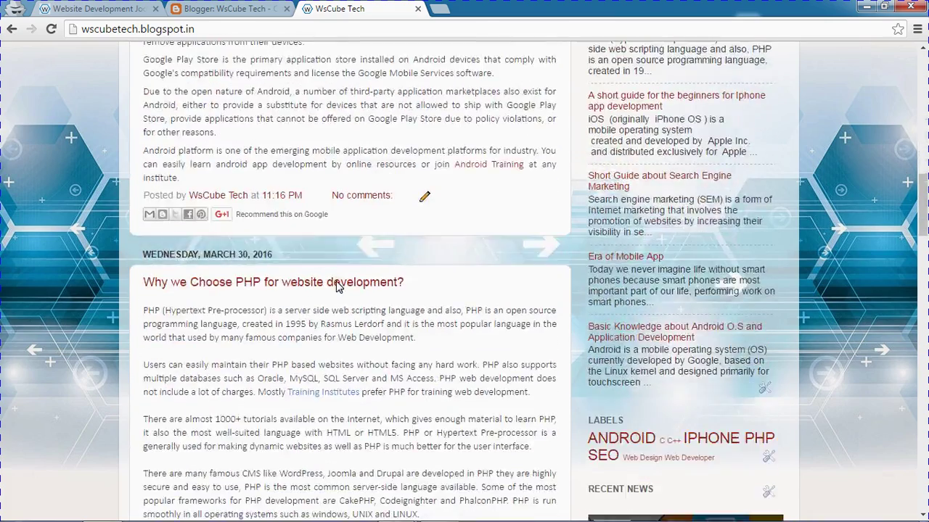
{"action": "scroll", "coordinate": [336, 285], "scroll_direction": "down", "scroll_amount": 3}
{"action": "scroll", "coordinate": [231, 270], "scroll_direction": "down", "scroll_amount": 1}
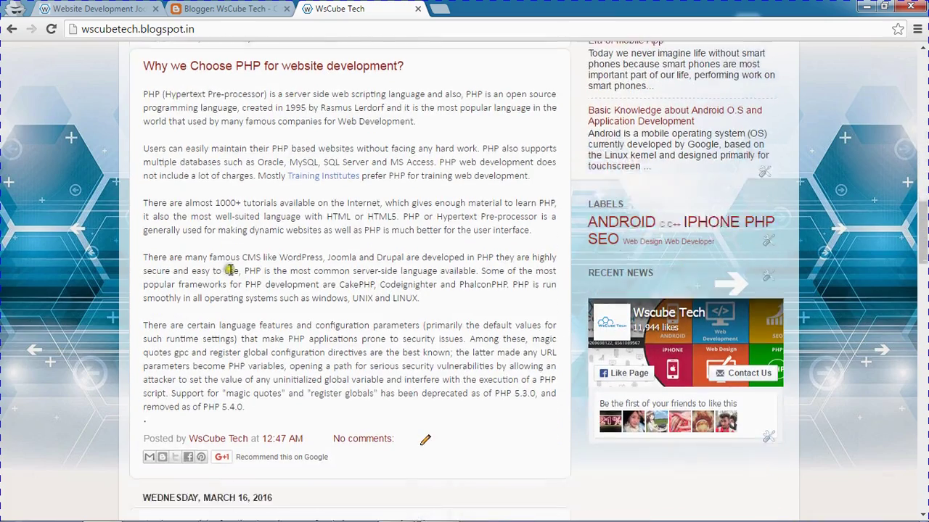
{"action": "scroll", "coordinate": [231, 270], "scroll_direction": "down", "scroll_amount": 5}
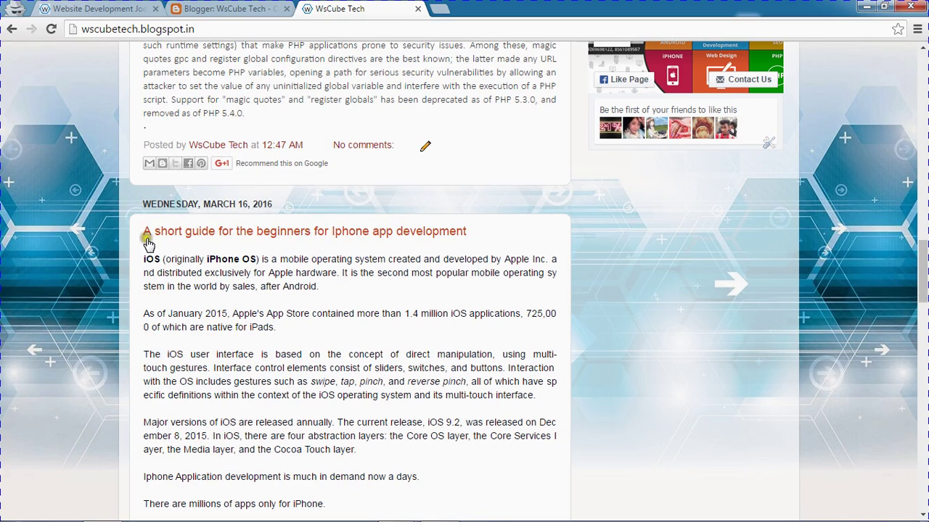
{"action": "scroll", "coordinate": [129, 314], "scroll_direction": "up", "scroll_amount": 6}
{"action": "scroll", "coordinate": [128, 304], "scroll_direction": "up", "scroll_amount": 20}
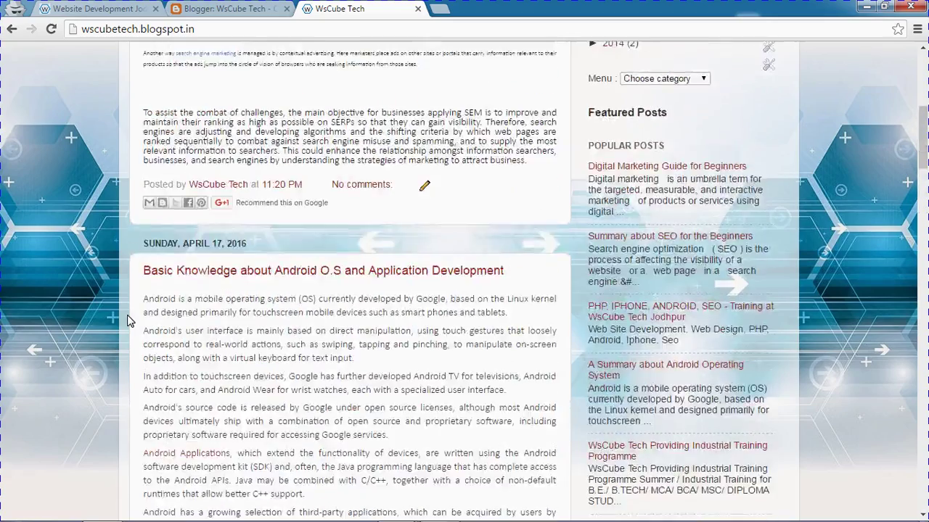
{"action": "scroll", "coordinate": [127, 305], "scroll_direction": "down", "scroll_amount": 3}
{"action": "scroll", "coordinate": [127, 305], "scroll_direction": "down", "scroll_amount": 6}
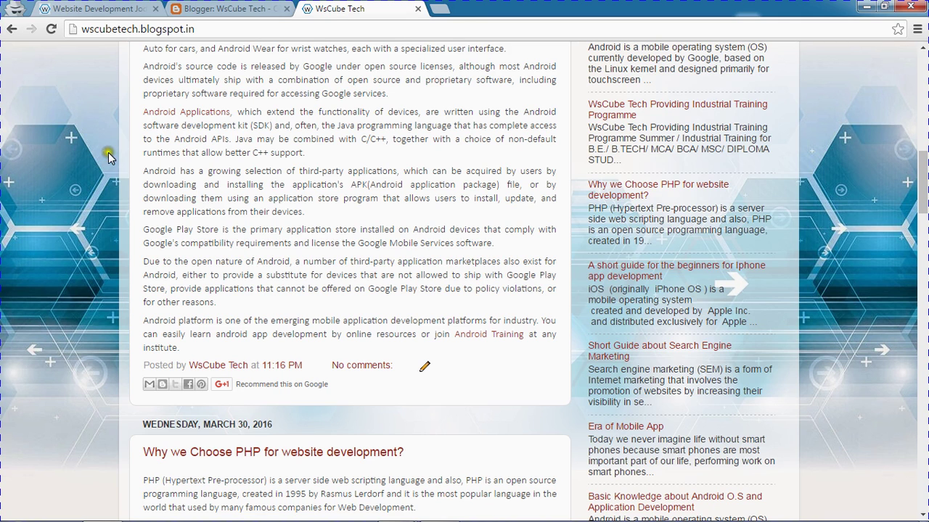
Open the Android Applications link from the Android post in a new tab and examine the target page's web address.
{"action": "middle_click", "coordinate": [165, 120]}
{"action": "left_click", "coordinate": [492, 8]}
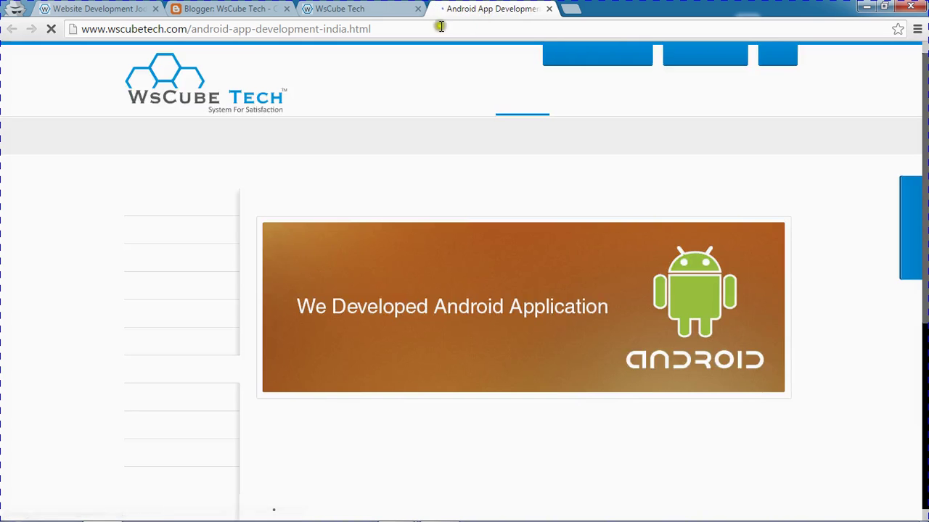
{"action": "left_click_drag", "start_coordinate": [191, 29], "coordinate": [384, 29]}
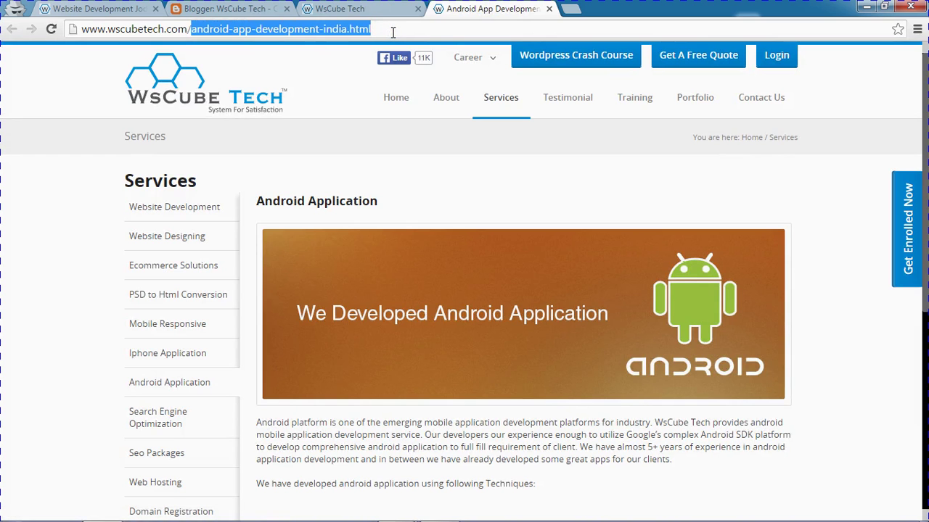
{"action": "left_click", "coordinate": [393, 32]}
{"action": "left_click_drag", "start_coordinate": [393, 32], "coordinate": [80, 43]}
{"action": "left_click", "coordinate": [312, 8]}
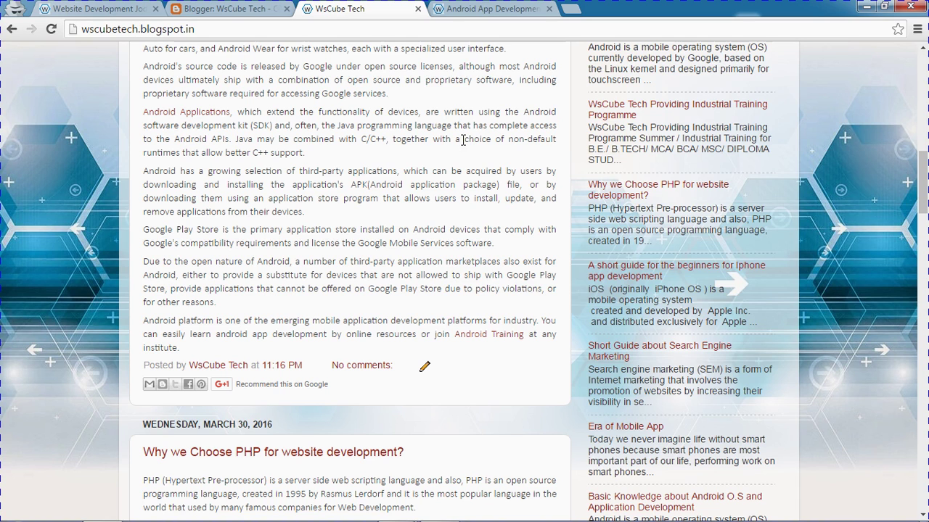
Start a new blog post and write "WsCube Tech is the leading I.T. Company at Jodhpur, Rajasthan in India." in its body.
{"action": "left_click", "coordinate": [253, 8]}
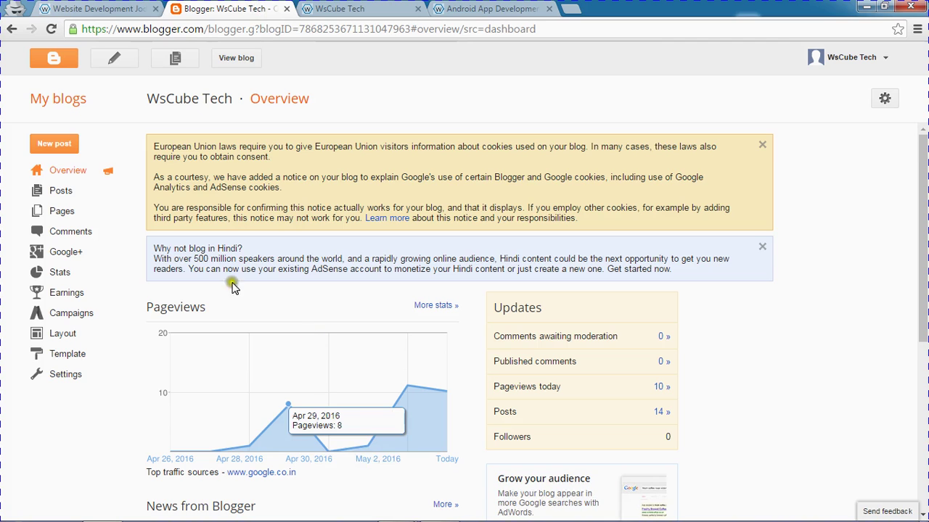
{"action": "left_click", "coordinate": [54, 154]}
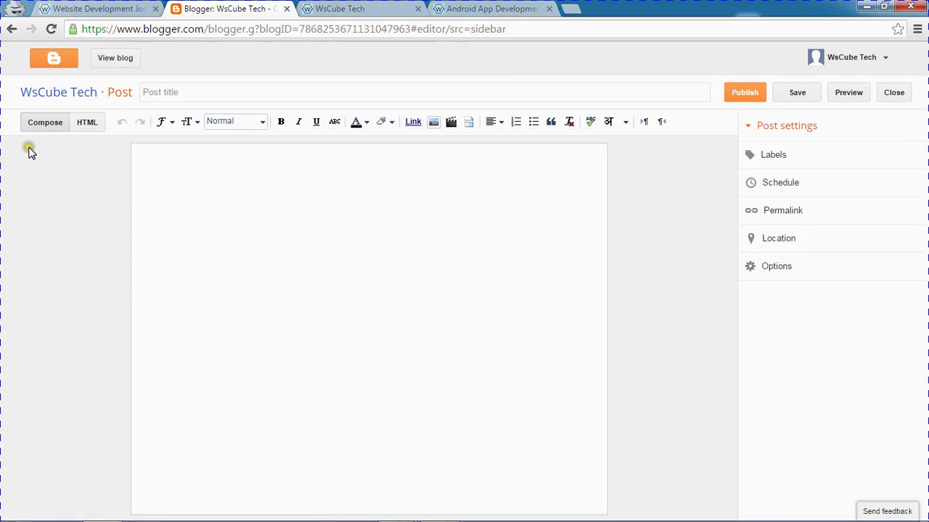
{"action": "left_click", "coordinate": [216, 281]}
{"action": "left_click", "coordinate": [216, 277]}
{"action": "left_click", "coordinate": [219, 238]}
{"action": "left_click", "coordinate": [218, 249]}
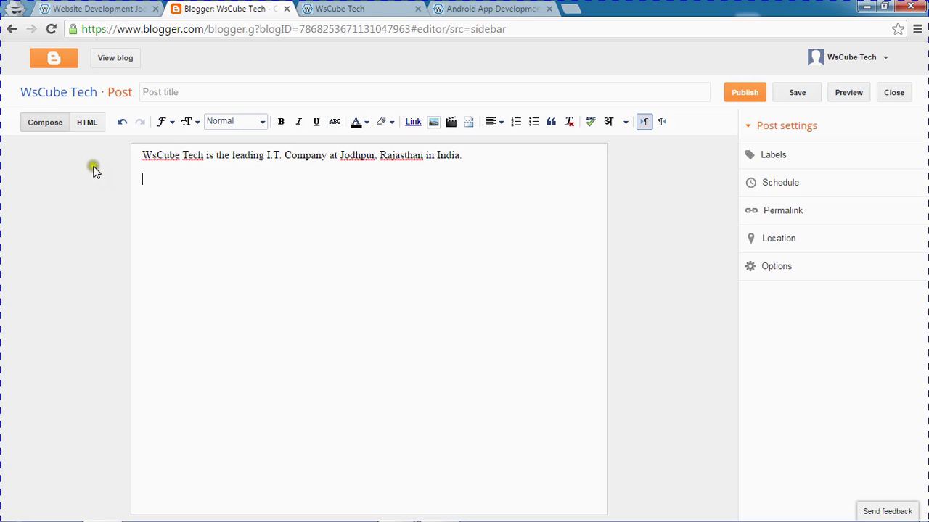
Centre the opening sentence of the post.
{"action": "left_click", "coordinate": [142, 154]}
{"action": "left_click", "coordinate": [508, 122]}
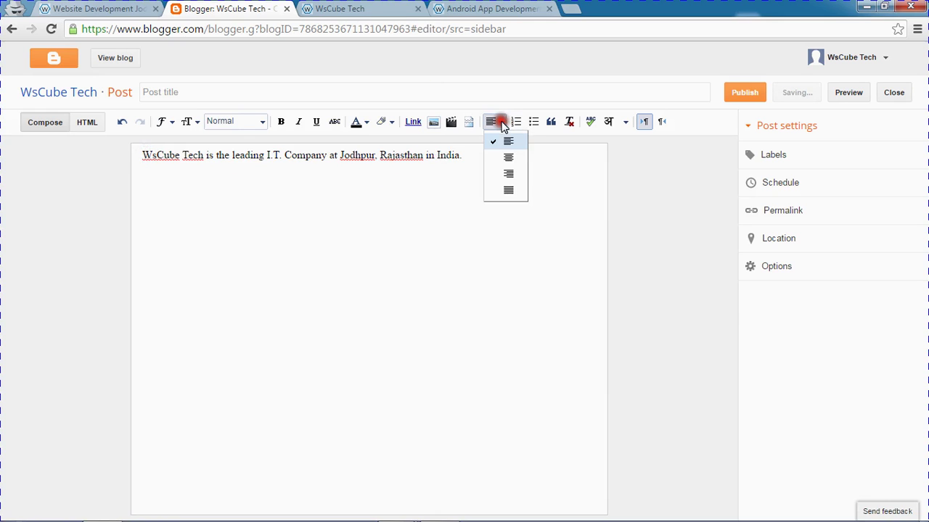
{"action": "left_click", "coordinate": [508, 165]}
Format the whole opening sentence as a Heading in the Arial font.
{"action": "left_click_drag", "start_coordinate": [531, 150], "coordinate": [276, 156]}
{"action": "left_click", "coordinate": [159, 162]}
{"action": "left_click_drag", "start_coordinate": [198, 155], "coordinate": [626, 171]}
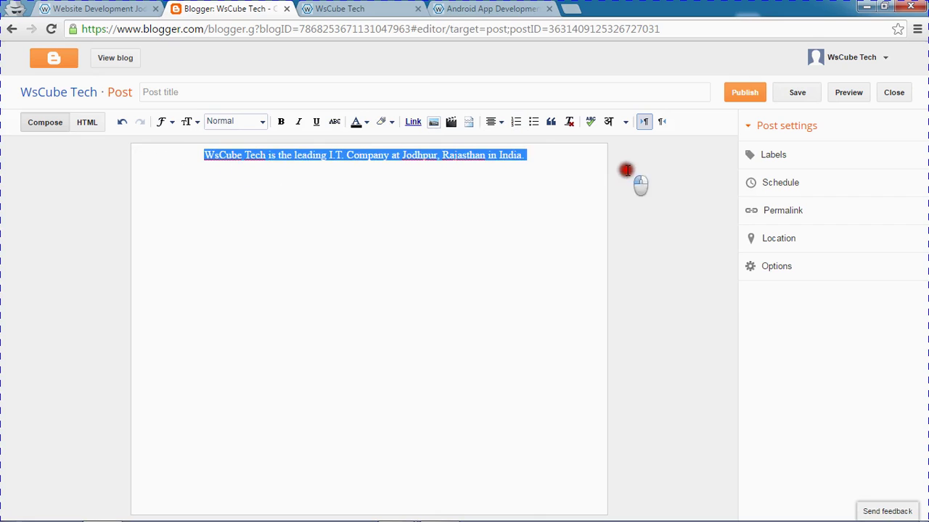
{"action": "left_click", "coordinate": [247, 122]}
{"action": "left_click", "coordinate": [240, 141]}
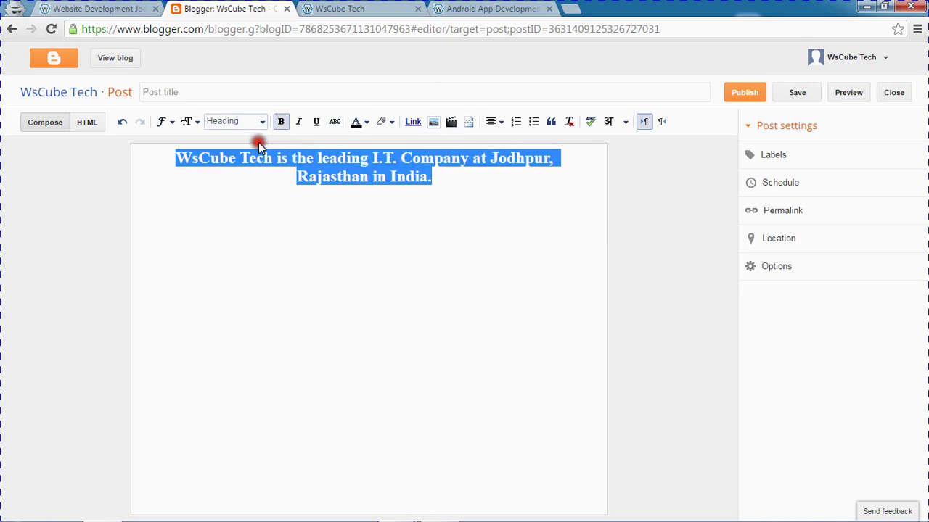
{"action": "left_click", "coordinate": [169, 123]}
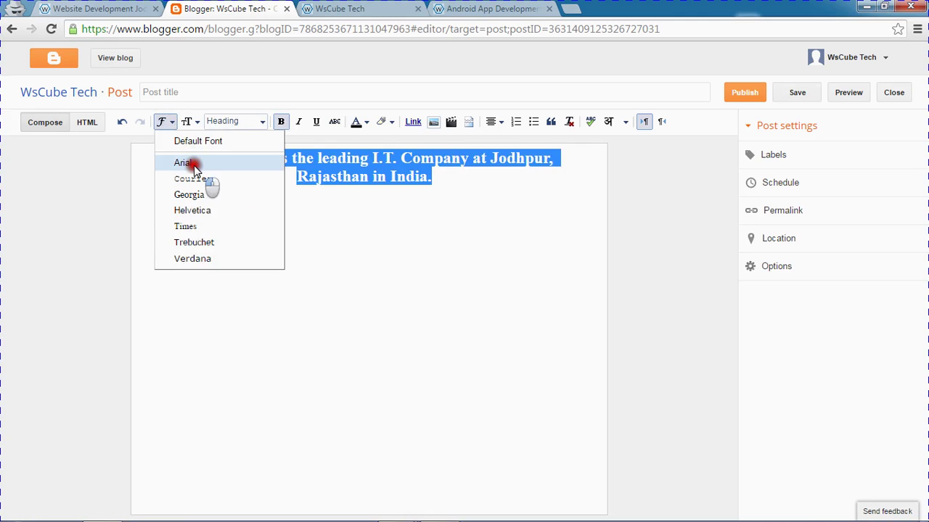
{"action": "left_click", "coordinate": [194, 165]}
Remove the full stop from the end of the post's heading.
{"action": "left_click", "coordinate": [190, 123]}
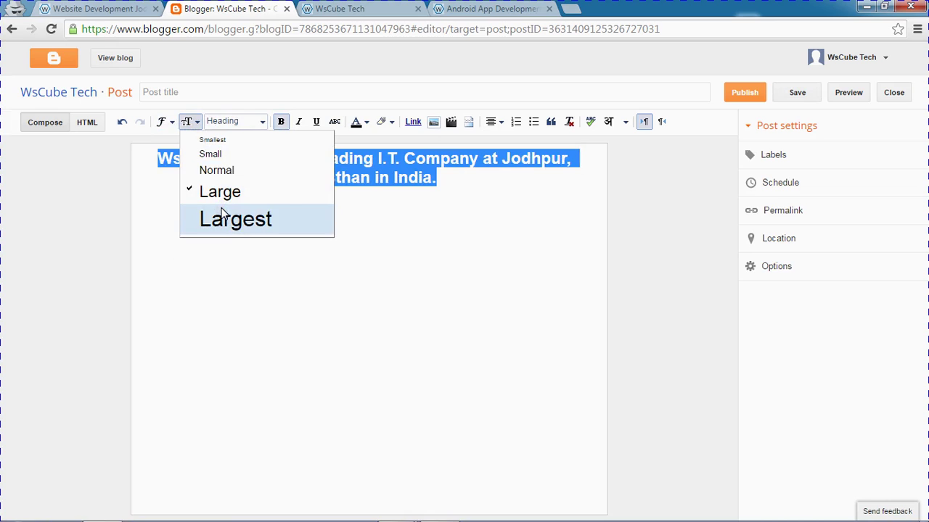
{"action": "left_click", "coordinate": [492, 225]}
{"action": "left_click", "coordinate": [439, 184]}
{"action": "key", "text": "BackSpace"}
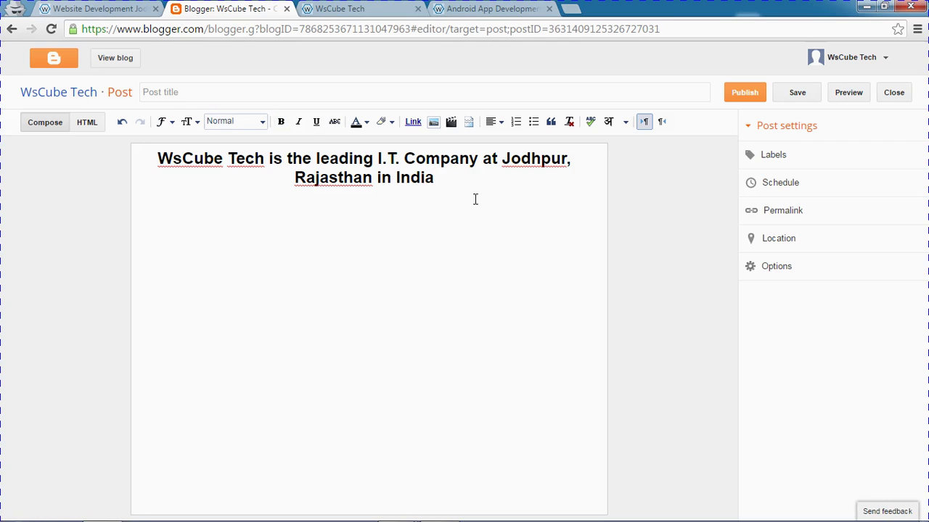
Open the About Company page on the WsCube Tech company website.
{"action": "left_click", "coordinate": [386, 7]}
{"action": "scroll", "coordinate": [267, 225], "scroll_direction": "up", "scroll_amount": 5}
{"action": "left_click", "coordinate": [483, 8]}
{"action": "mouse_move", "coordinate": [437, 95]}
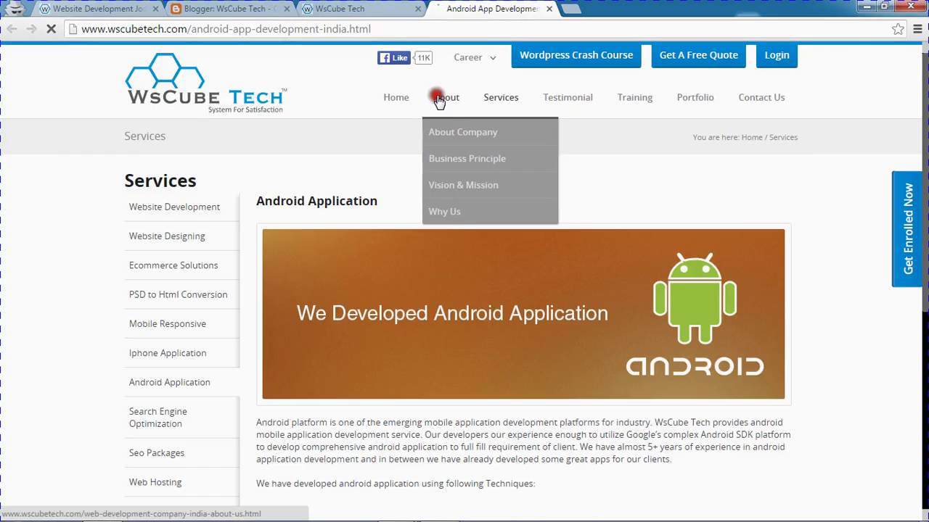
{"action": "left_click", "coordinate": [429, 131]}
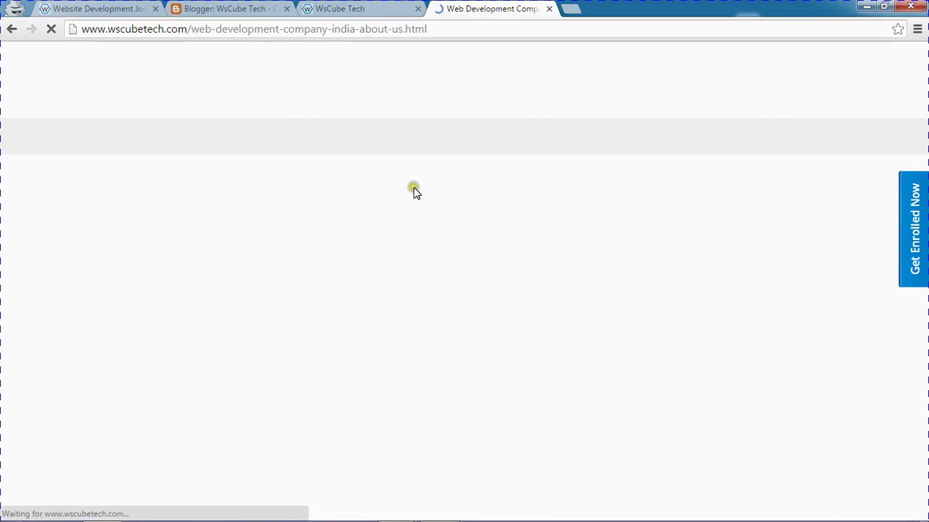
Copy the two About Us paragraphs from the company website and paste them into the post below the heading.
{"action": "left_click_drag", "start_coordinate": [123, 210], "coordinate": [353, 321]}
{"action": "key", "text": "ctrl+c"}
{"action": "key", "text": "ctrl+2"}
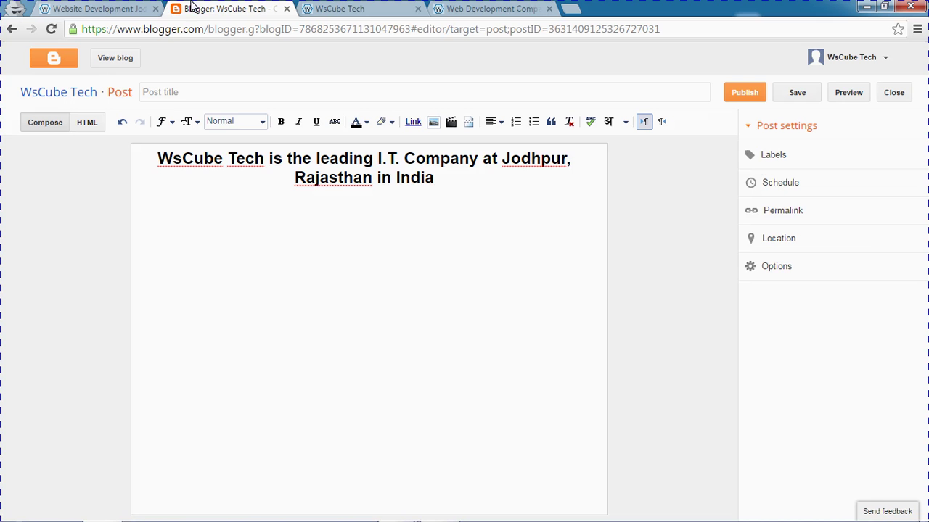
{"action": "key", "text": "ctrl+v"}
Justify the two pasted company paragraphs in the post.
{"action": "left_click_drag", "start_coordinate": [232, 365], "coordinate": [129, 225]}
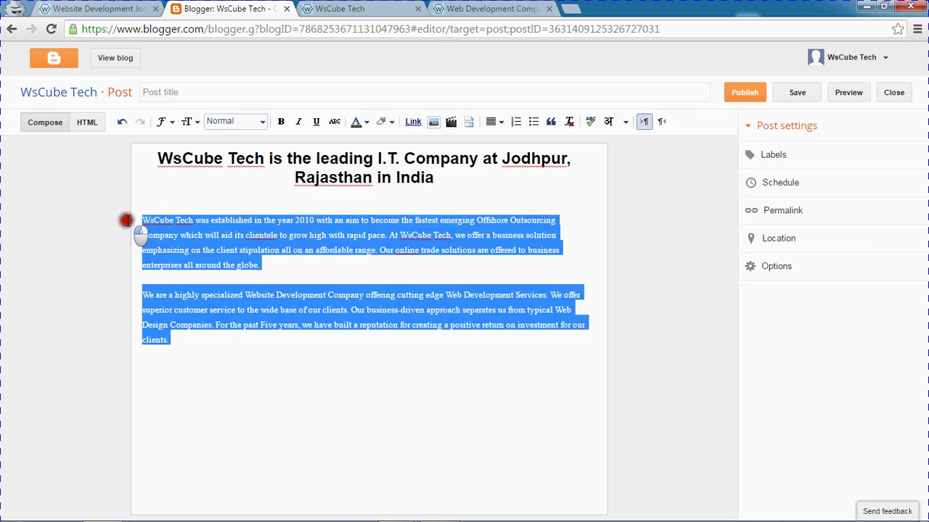
{"action": "left_click", "coordinate": [495, 124]}
{"action": "left_click", "coordinate": [508, 190]}
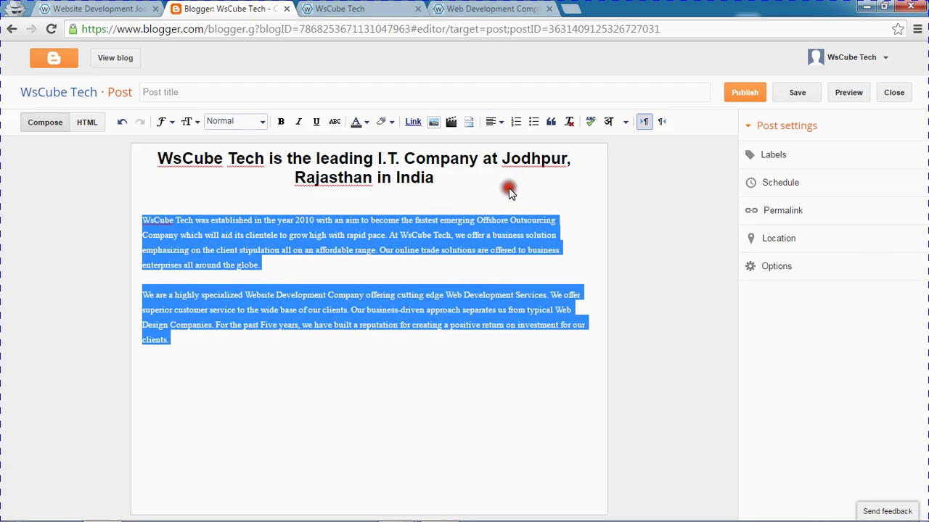
{"action": "left_click", "coordinate": [328, 351]}
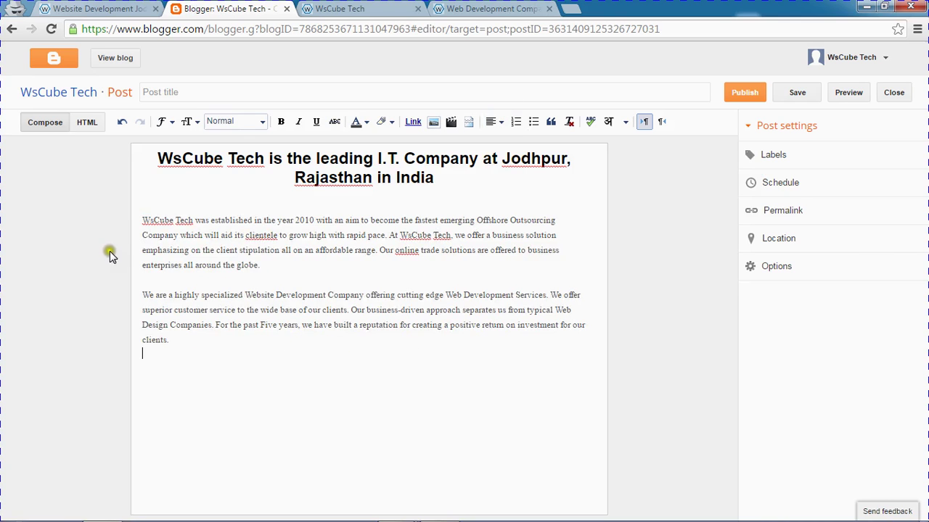
{"action": "left_click", "coordinate": [140, 236]}
{"action": "key", "text": "space"}
{"action": "key", "text": "BackSpace"}
{"action": "left_click", "coordinate": [216, 356]}
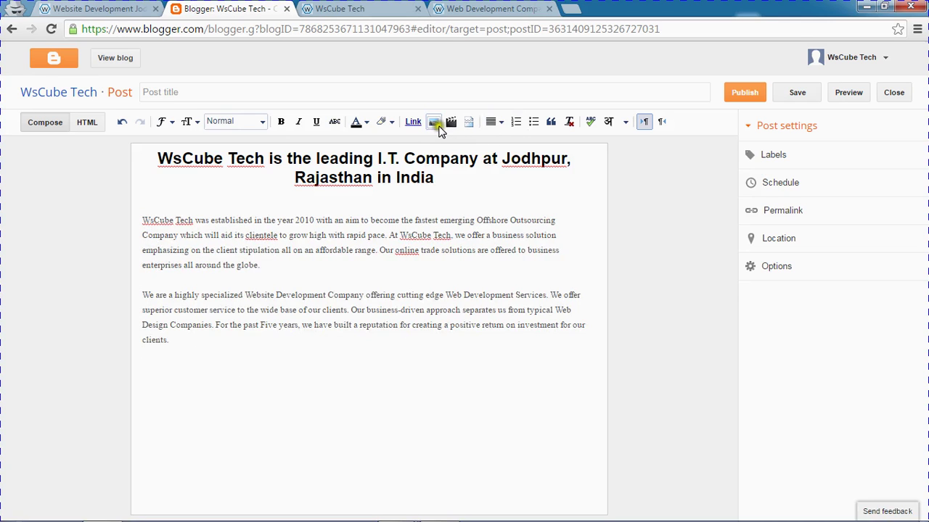
Open the Services page on the company website and view its Website Development section.
{"action": "left_click", "coordinate": [492, 8]}
{"action": "left_click", "coordinate": [394, 326]}
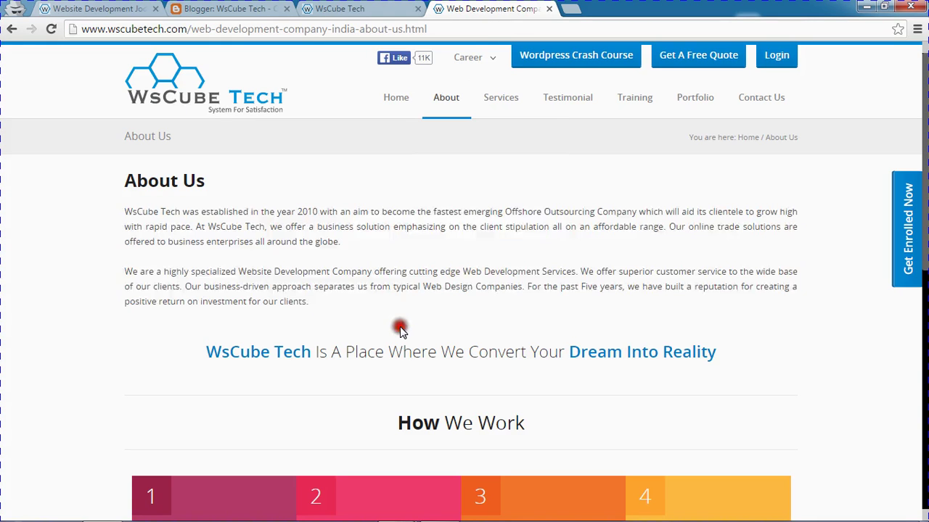
{"action": "mouse_move", "coordinate": [520, 99]}
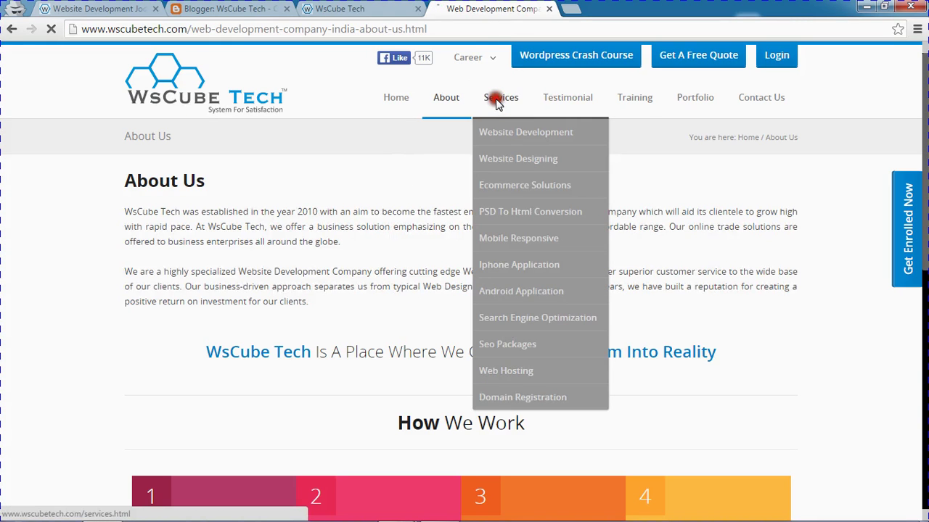
{"action": "left_click", "coordinate": [499, 105]}
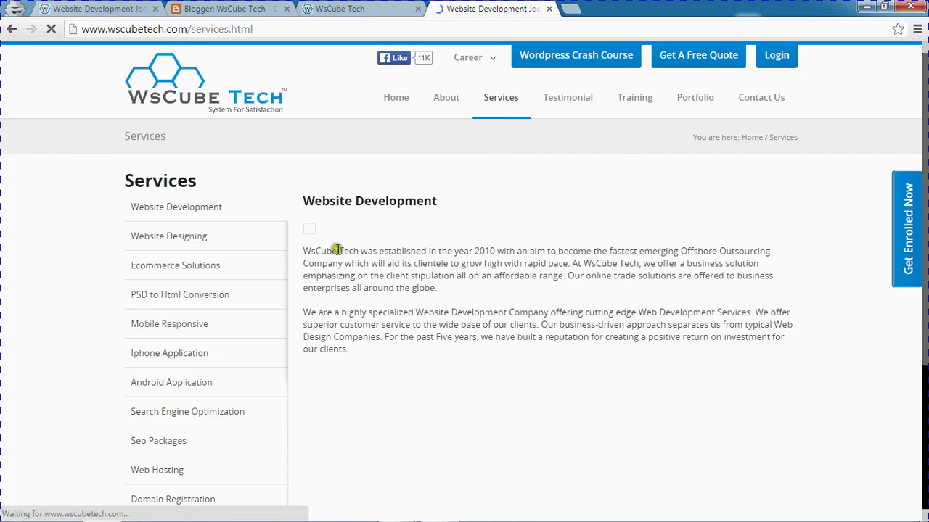
{"action": "left_click", "coordinate": [435, 220]}
{"action": "left_click", "coordinate": [243, 8]}
{"action": "left_click", "coordinate": [490, 7]}
{"action": "left_click", "coordinate": [503, 58]}
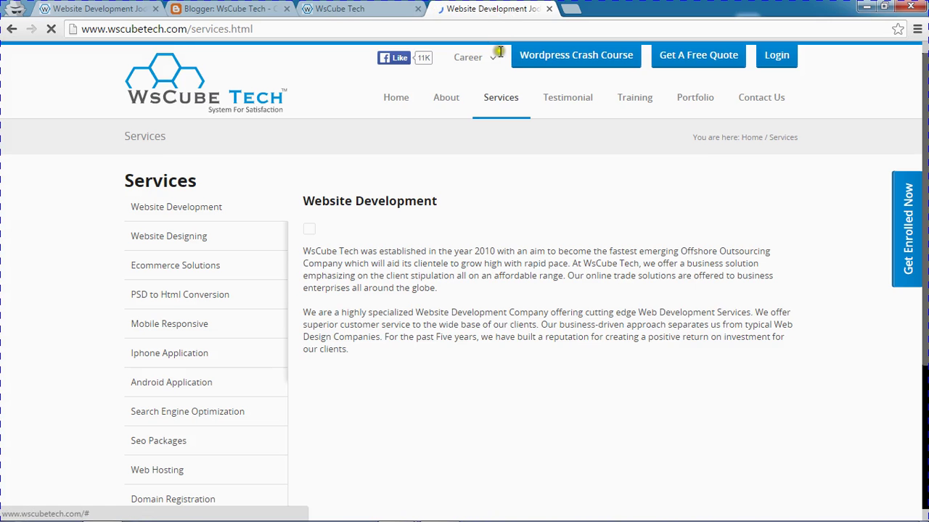
Look through the existing posts on the published WsCube Tech blog.
{"action": "key", "text": "ctrl+shift+Tab"}
{"action": "left_click", "coordinate": [321, 225]}
{"action": "scroll", "coordinate": [325, 235], "scroll_direction": "down", "scroll_amount": 3}
{"action": "scroll", "coordinate": [325, 234], "scroll_direction": "down", "scroll_amount": 10}
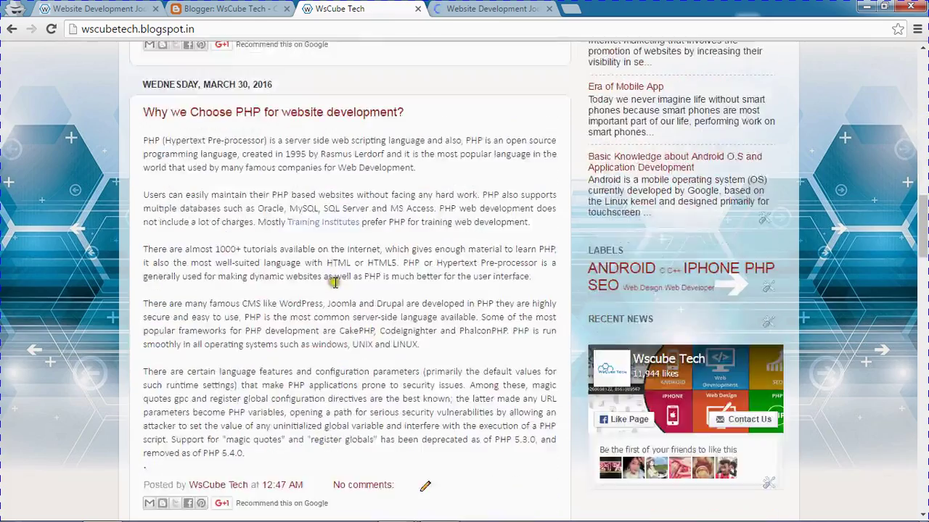
{"action": "scroll", "coordinate": [355, 234], "scroll_direction": "up", "scroll_amount": 8}
{"action": "scroll", "coordinate": [356, 233], "scroll_direction": "up", "scroll_amount": 10}
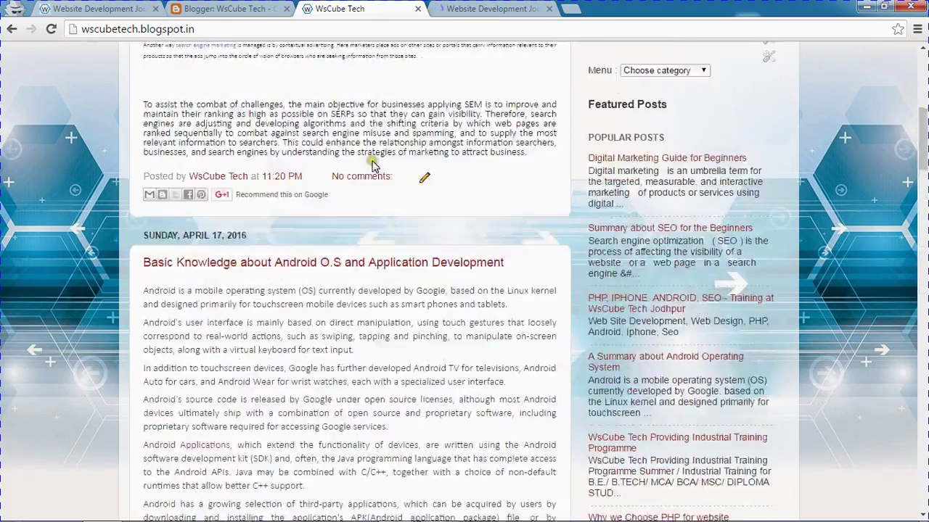
Return to the company website's Services page and reload it, checking back on the post draft.
{"action": "left_click", "coordinate": [483, 8]}
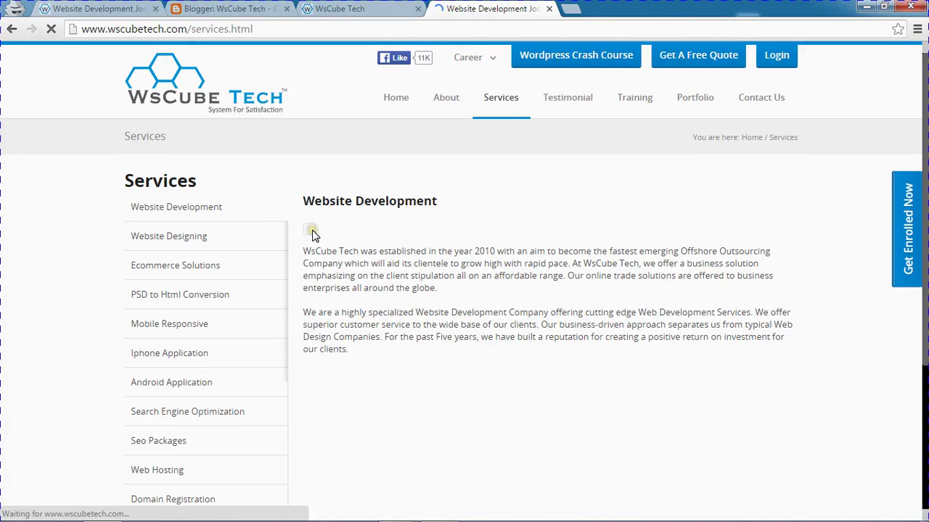
{"action": "left_click", "coordinate": [222, 8]}
{"action": "left_click", "coordinate": [356, 8]}
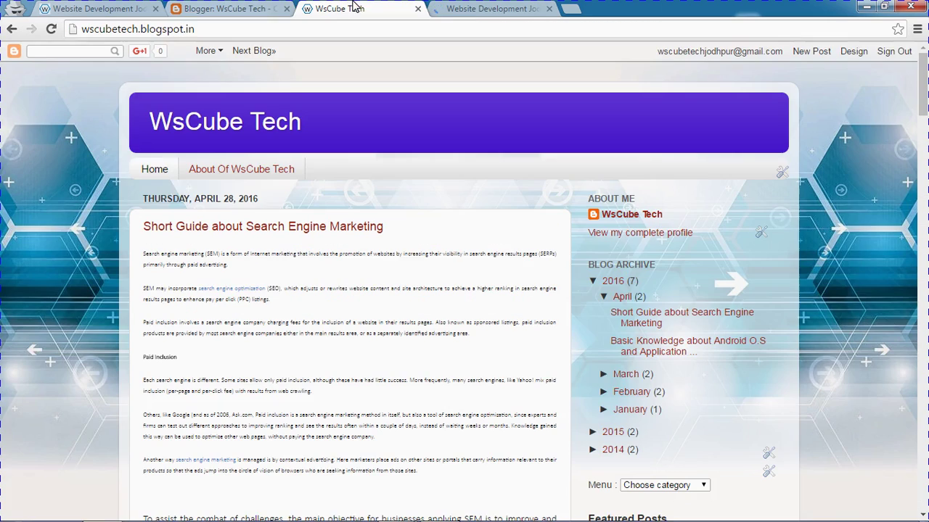
{"action": "left_click", "coordinate": [445, 8]}
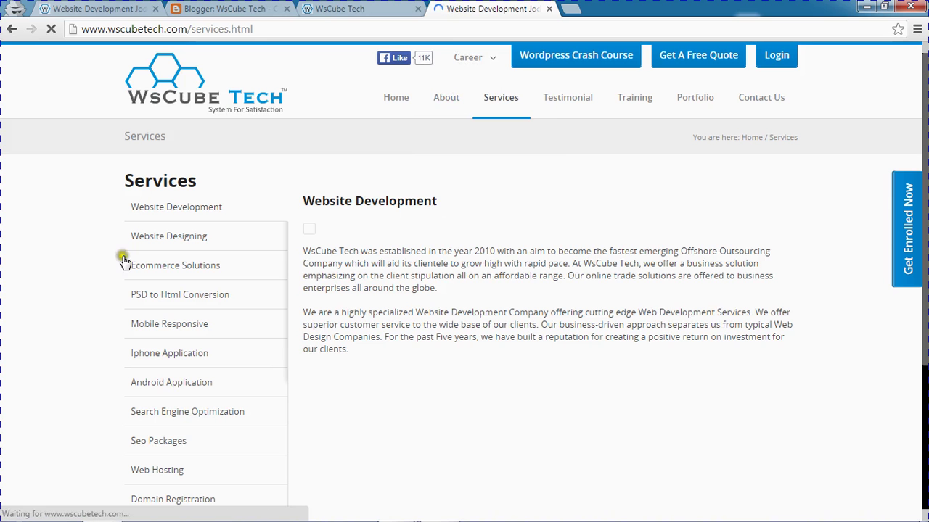
{"action": "left_click", "coordinate": [286, 32]}
{"action": "left_click", "coordinate": [286, 31]}
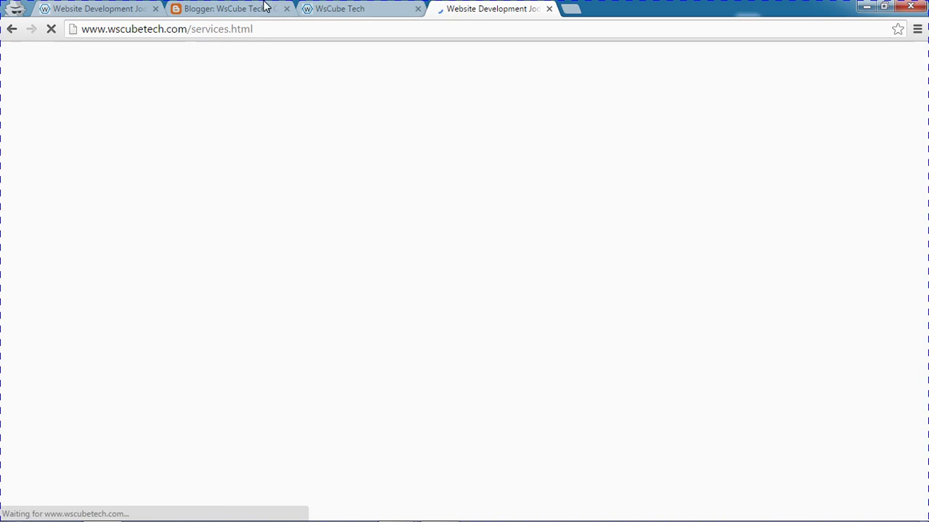
{"action": "left_click", "coordinate": [261, 7]}
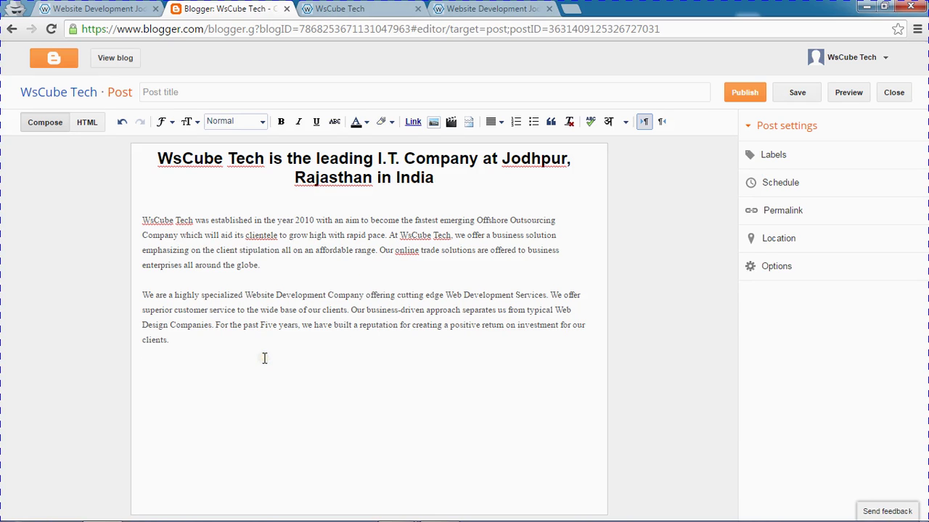
Save the Web Development banner image from the company's Services page to the Desktop as 7.jpg.
{"action": "left_click", "coordinate": [494, 8]}
{"action": "right_click", "coordinate": [382, 296]}
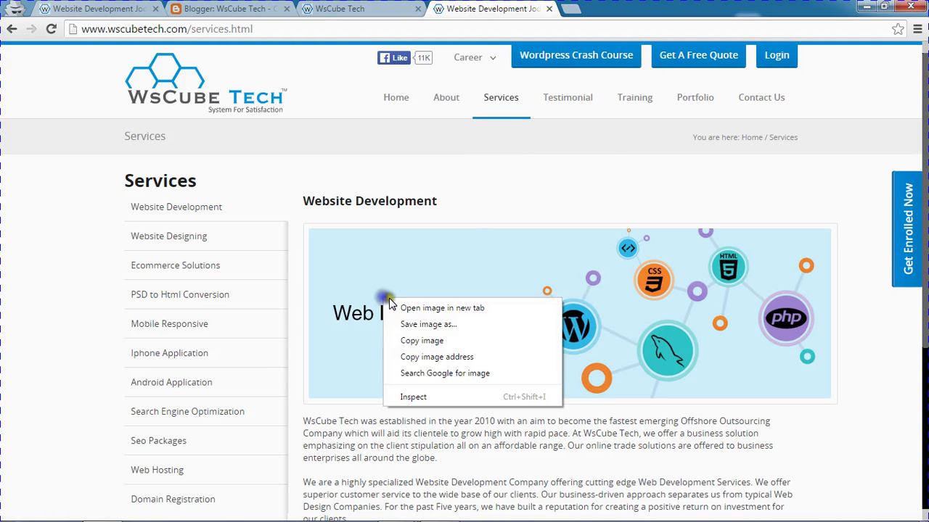
{"action": "left_click", "coordinate": [420, 325]}
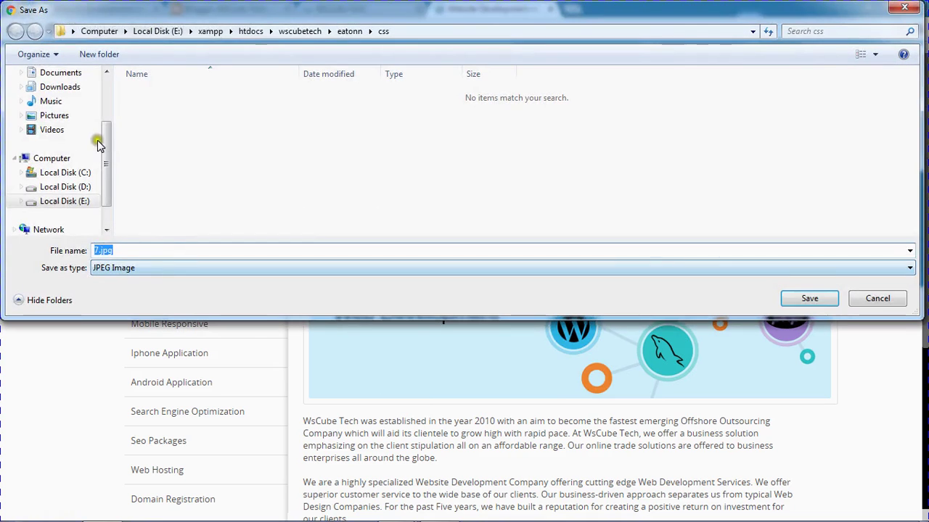
{"action": "scroll", "coordinate": [106, 89], "scroll_direction": "up", "scroll_amount": 3}
{"action": "left_click", "coordinate": [58, 91]}
{"action": "left_click", "coordinate": [826, 301]}
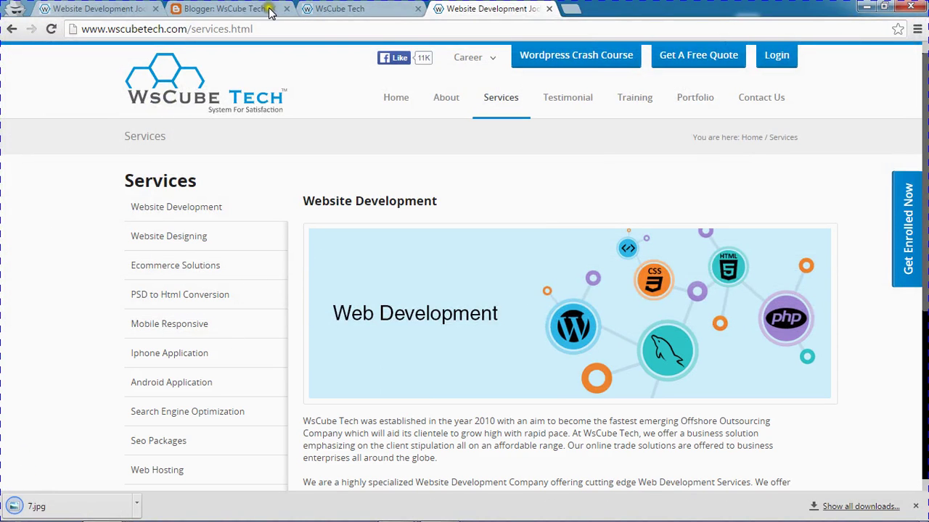
Upload 7.jpg from the Desktop and insert it into the post draft below the company paragraphs.
{"action": "left_click", "coordinate": [313, 7]}
{"action": "left_click", "coordinate": [267, 9]}
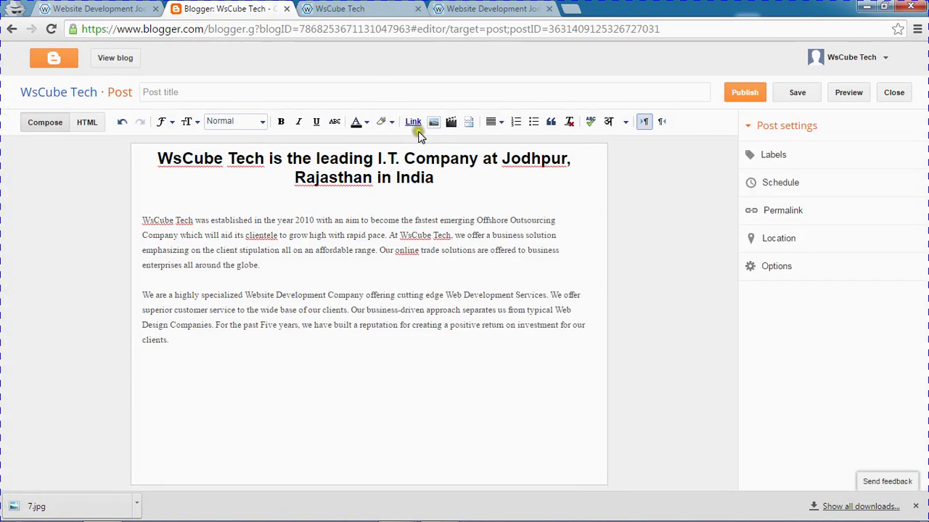
{"action": "left_click", "coordinate": [434, 121]}
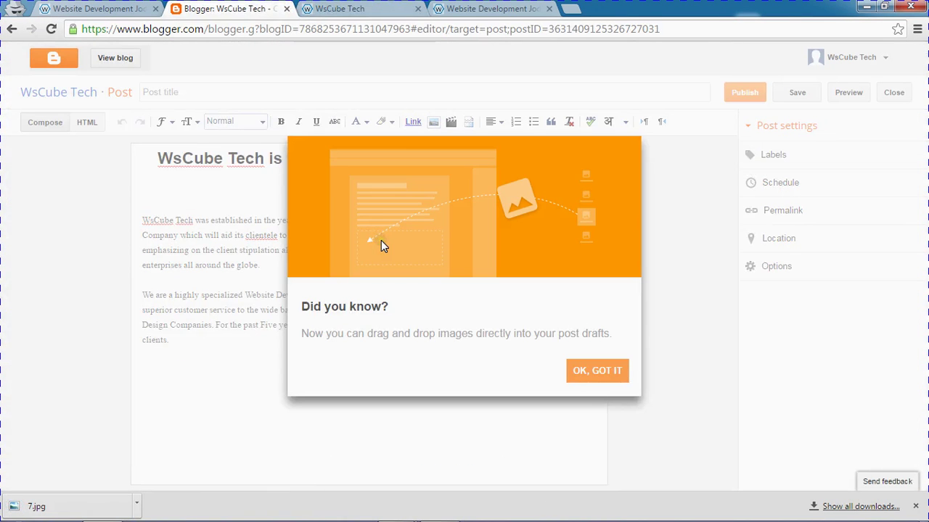
{"action": "left_click", "coordinate": [597, 370]}
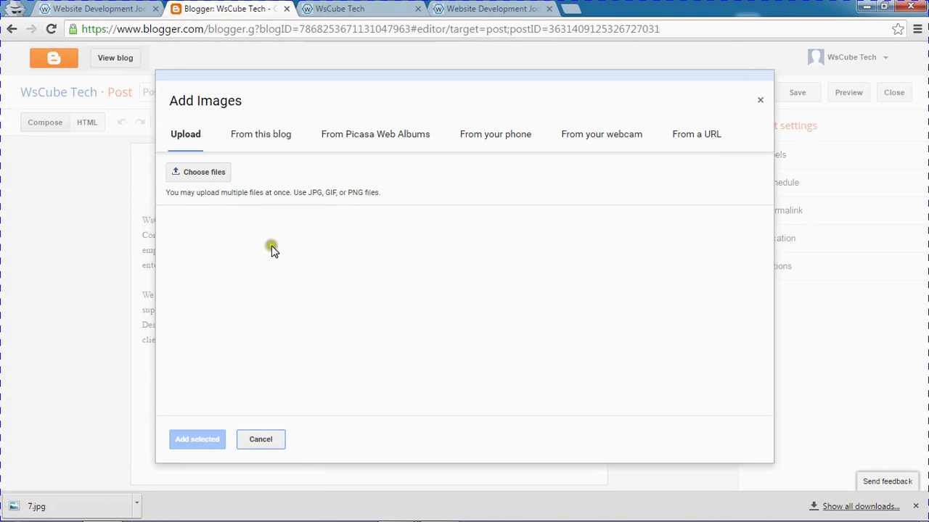
{"action": "left_click", "coordinate": [203, 172]}
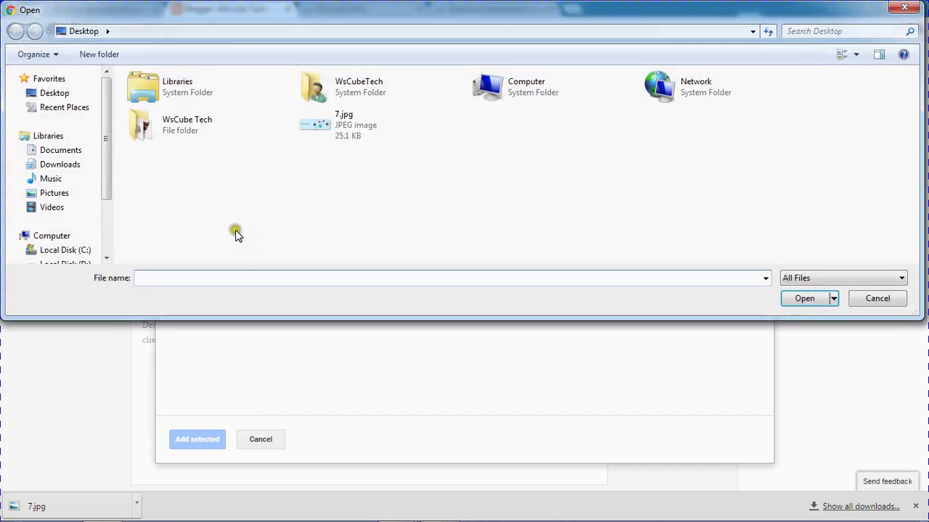
{"action": "left_click", "coordinate": [357, 119]}
{"action": "left_click", "coordinate": [798, 293]}
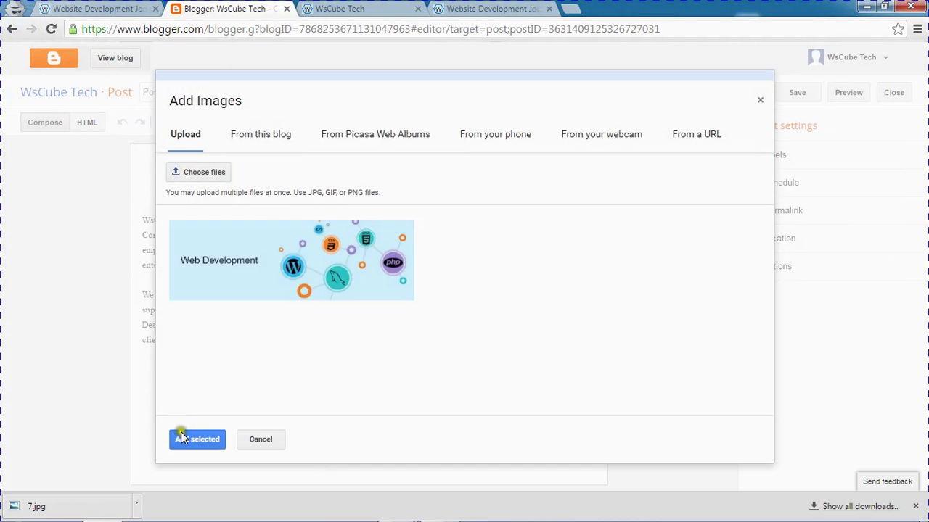
{"action": "left_click", "coordinate": [237, 274]}
{"action": "left_click", "coordinate": [193, 436]}
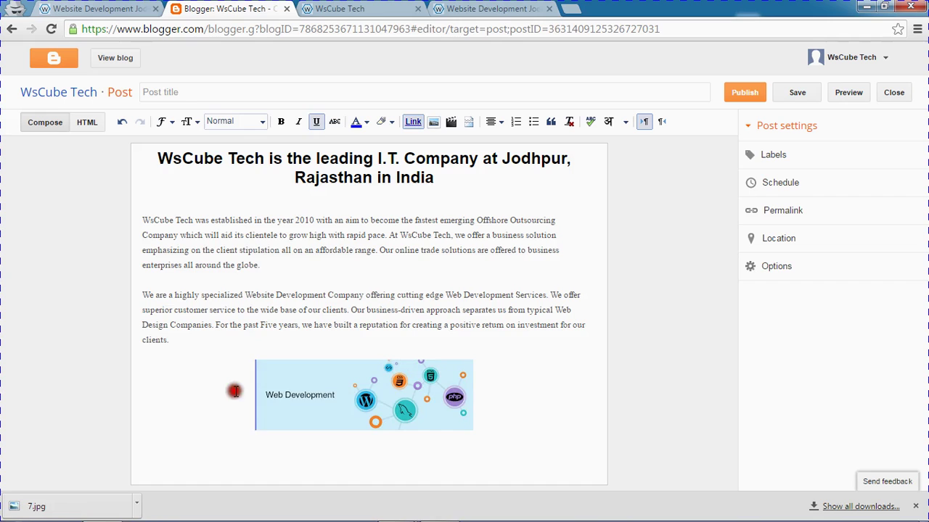
Try the Large and Original size settings on the Web Development image in the post.
{"action": "left_click", "coordinate": [410, 413]}
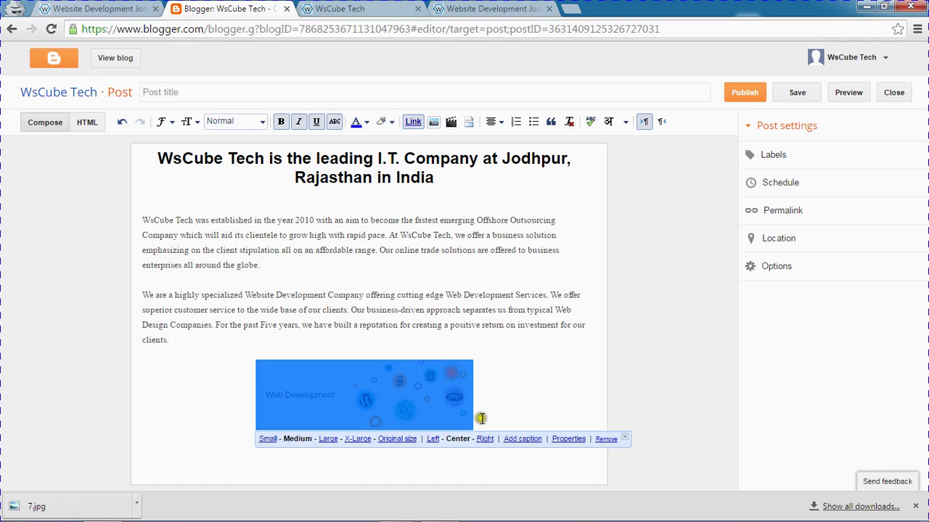
{"action": "left_click", "coordinate": [329, 439]}
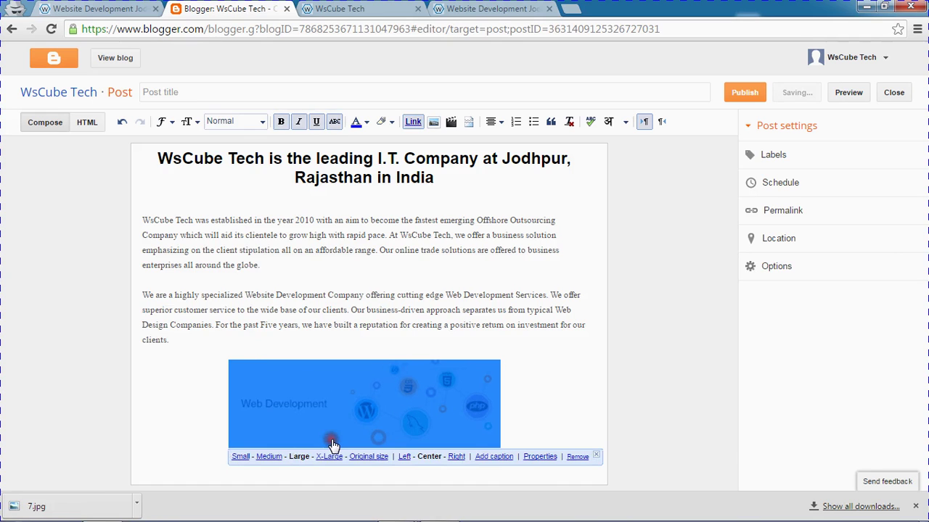
{"action": "left_click", "coordinate": [362, 459]}
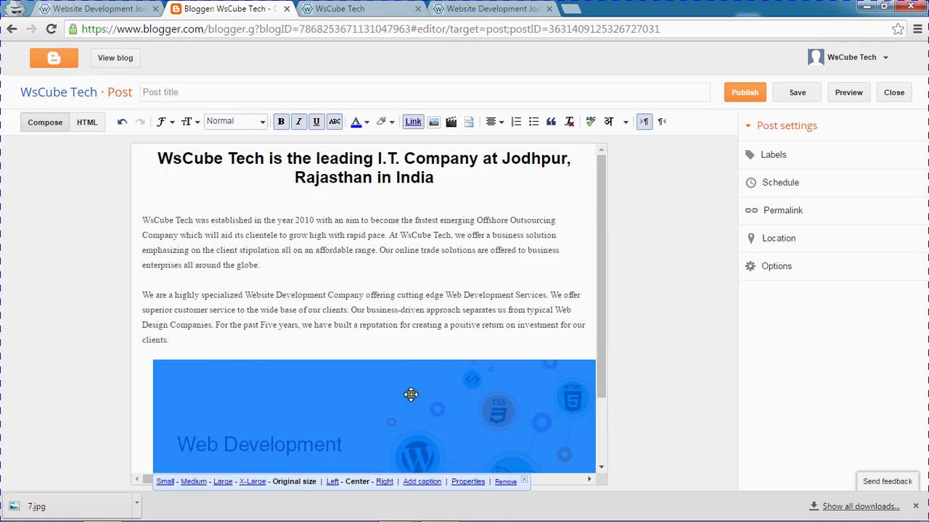
{"action": "scroll", "coordinate": [392, 384], "scroll_direction": "down", "scroll_amount": 1}
{"action": "left_click", "coordinate": [369, 378]}
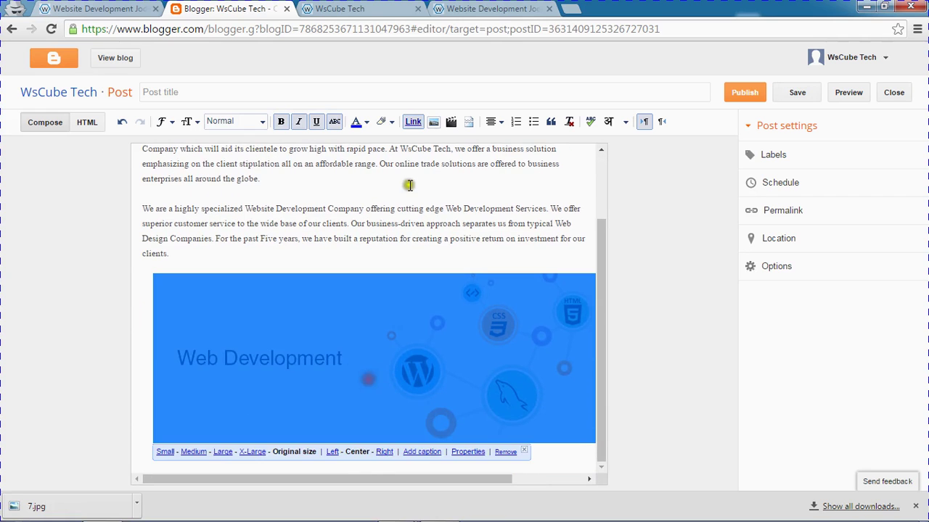
Set the Web Development image in the post to X-Large and align it left.
{"action": "left_click", "coordinate": [492, 121]}
{"action": "left_click", "coordinate": [504, 143]}
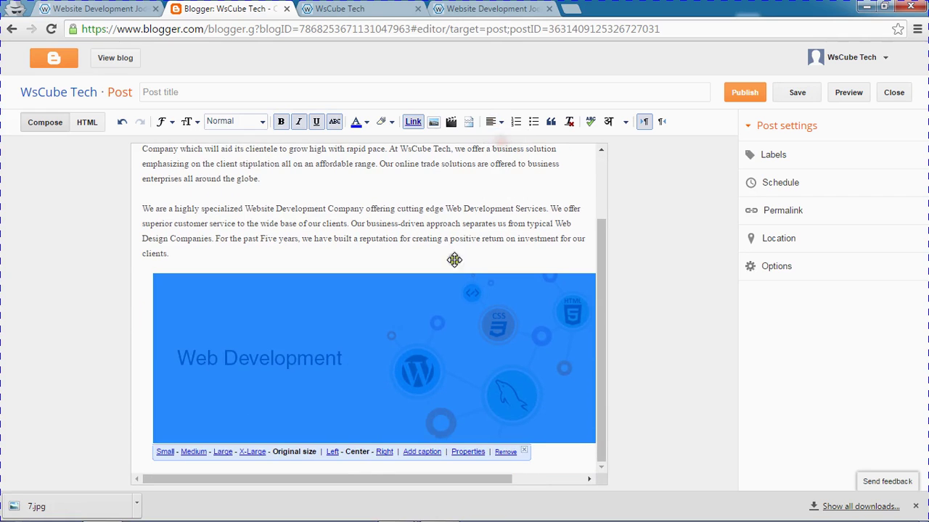
{"action": "left_click", "coordinate": [222, 454]}
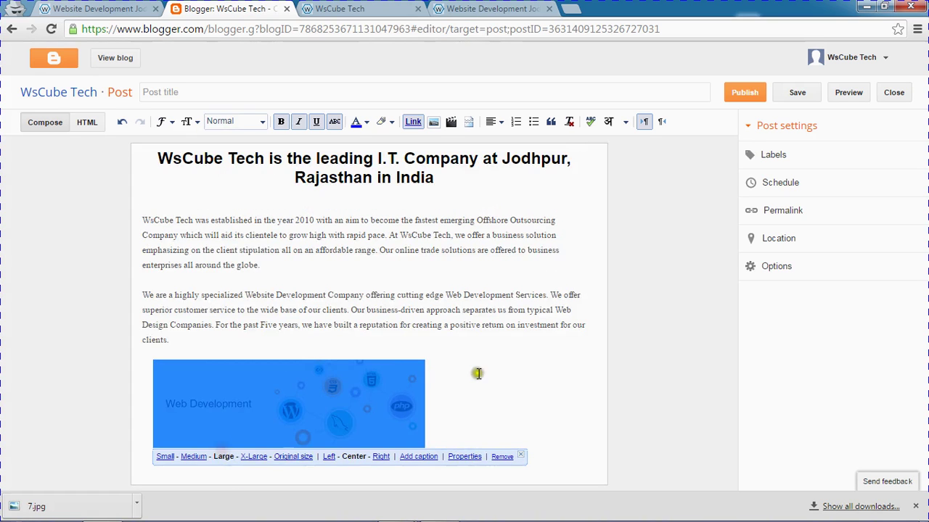
{"action": "left_click", "coordinate": [254, 456]}
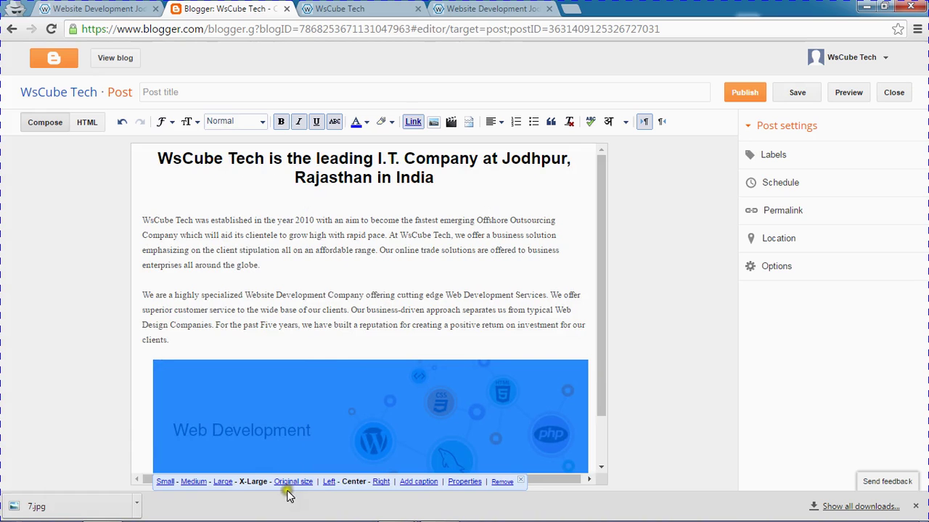
{"action": "left_click", "coordinate": [327, 482]}
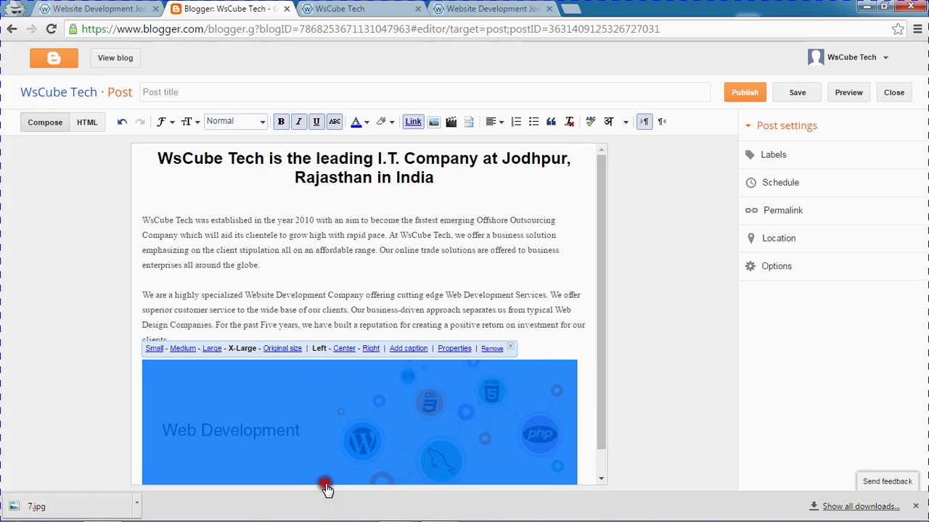
{"action": "left_click", "coordinate": [550, 343]}
{"action": "scroll", "coordinate": [553, 348], "scroll_direction": "up", "scroll_amount": 1}
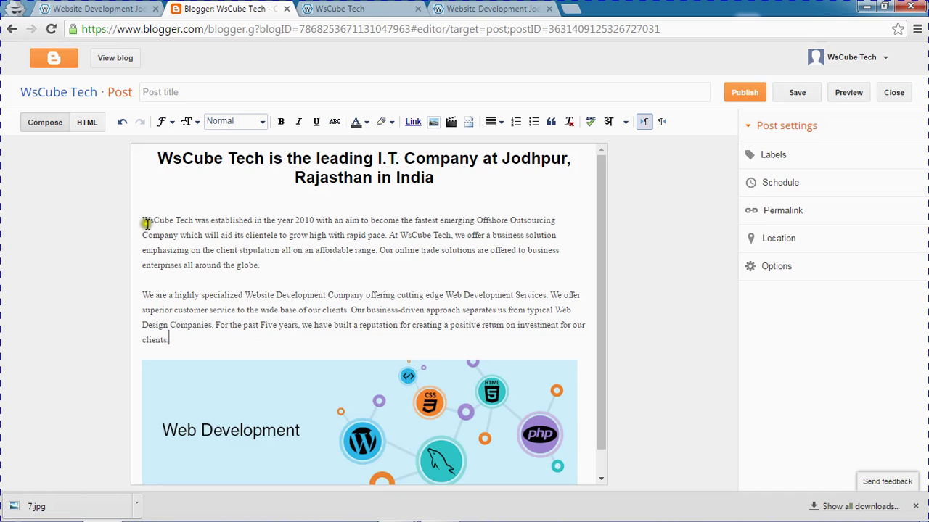
{"action": "left_click_drag", "start_coordinate": [145, 222], "coordinate": [193, 222]}
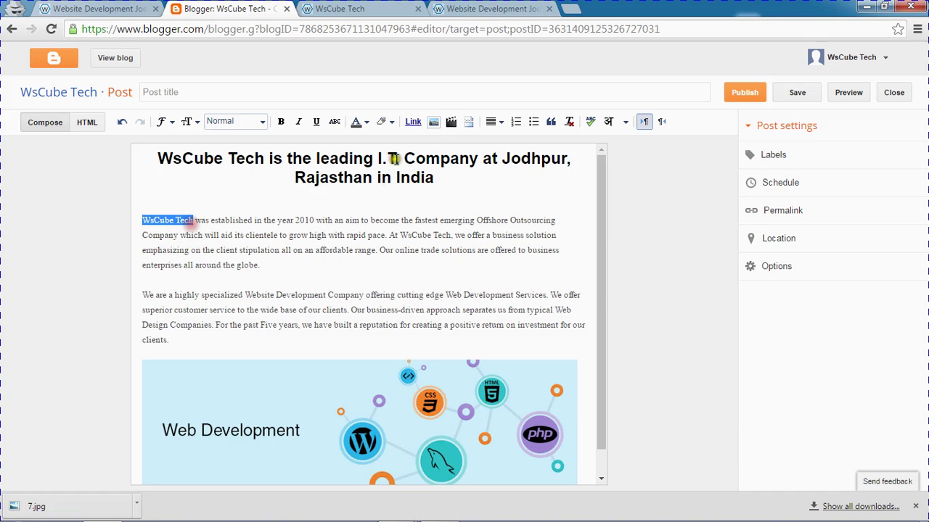
{"action": "left_click", "coordinate": [413, 121]}
{"action": "left_click", "coordinate": [345, 8]}
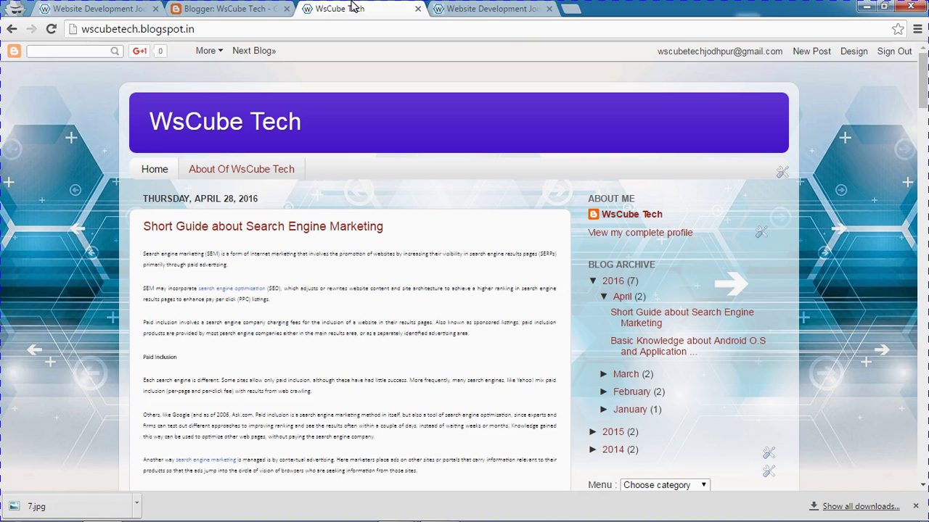
{"action": "left_click", "coordinate": [446, 8]}
{"action": "left_click_drag", "start_coordinate": [190, 29], "coordinate": [1, 16]}
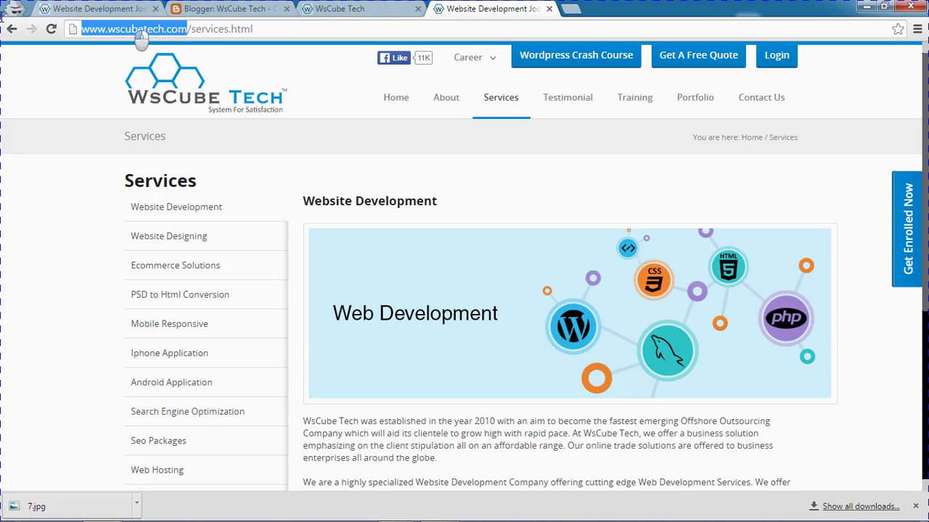
{"action": "key", "text": "ctrl+c"}
{"action": "left_click", "coordinate": [227, 8]}
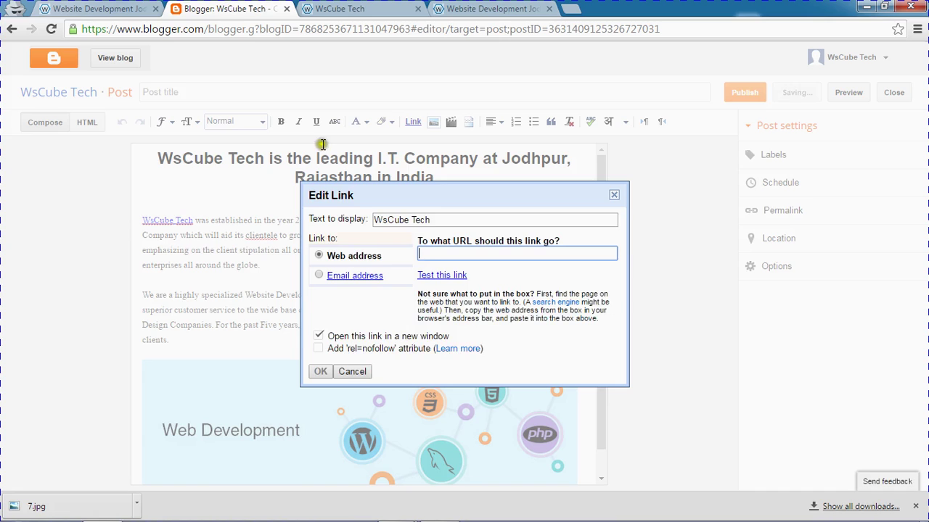
{"action": "left_click", "coordinate": [468, 251]}
{"action": "key", "text": "ctrl+v"}
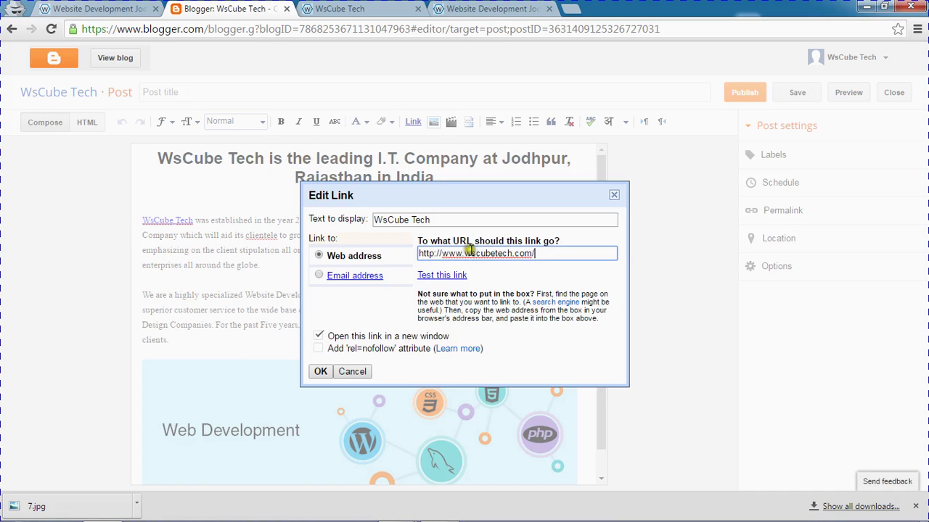
{"action": "left_click", "coordinate": [489, 286]}
{"action": "left_click", "coordinate": [307, 342]}
Examine the in-text links in existing posts on the published WsCube Tech blog.
{"action": "left_click", "coordinate": [424, 8]}
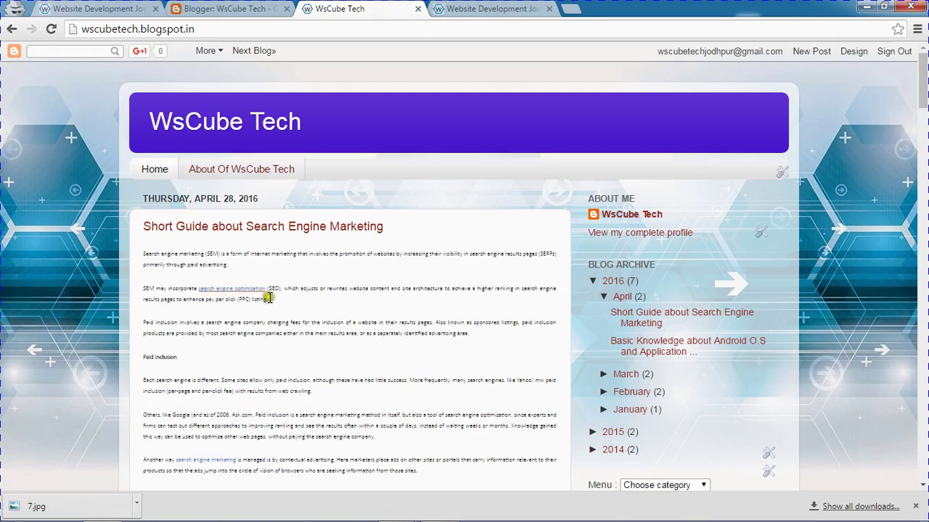
{"action": "scroll", "coordinate": [262, 301], "scroll_direction": "down", "scroll_amount": 15}
{"action": "scroll", "coordinate": [263, 304], "scroll_direction": "down", "scroll_amount": 5}
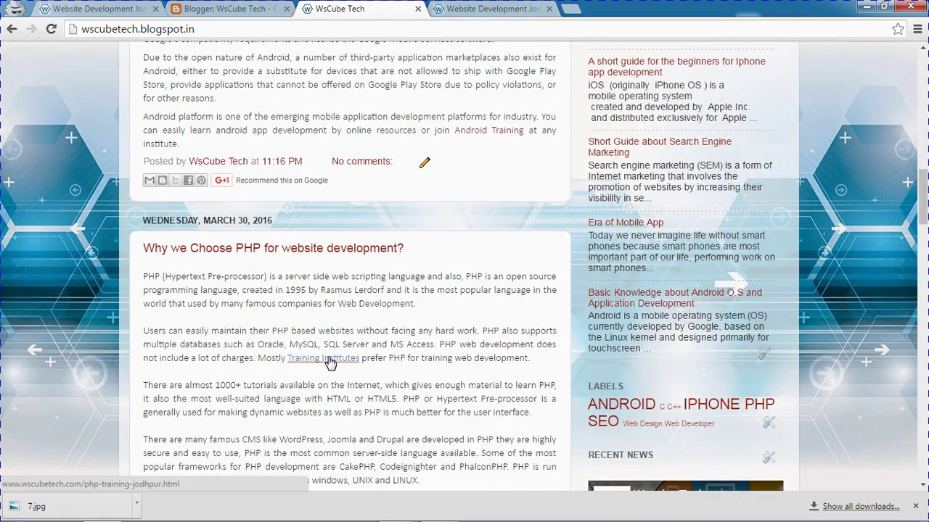
{"action": "left_click", "coordinate": [465, 7]}
{"action": "left_click", "coordinate": [392, 8]}
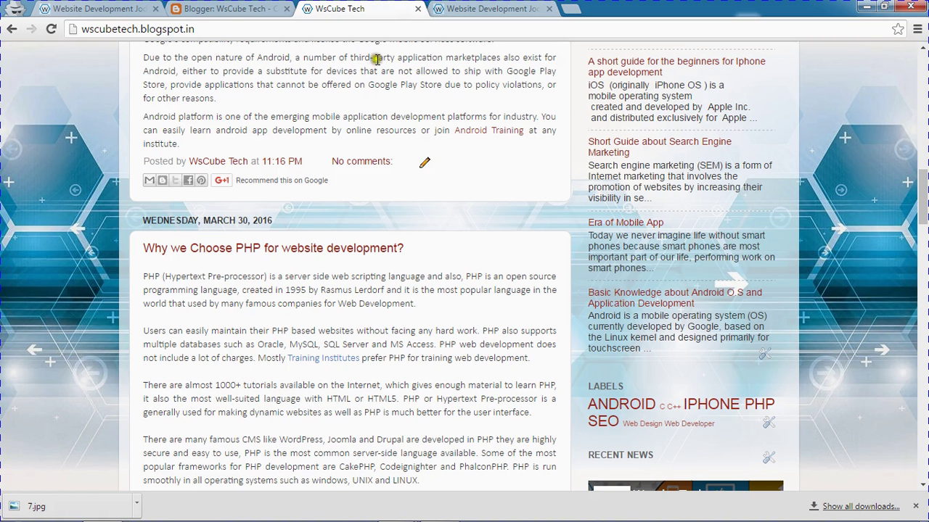
Try the 'rel=nofollow' option on the WsCube Tech link, turn it off again and apply the link with opening in a new window.
{"action": "left_click", "coordinate": [275, 7]}
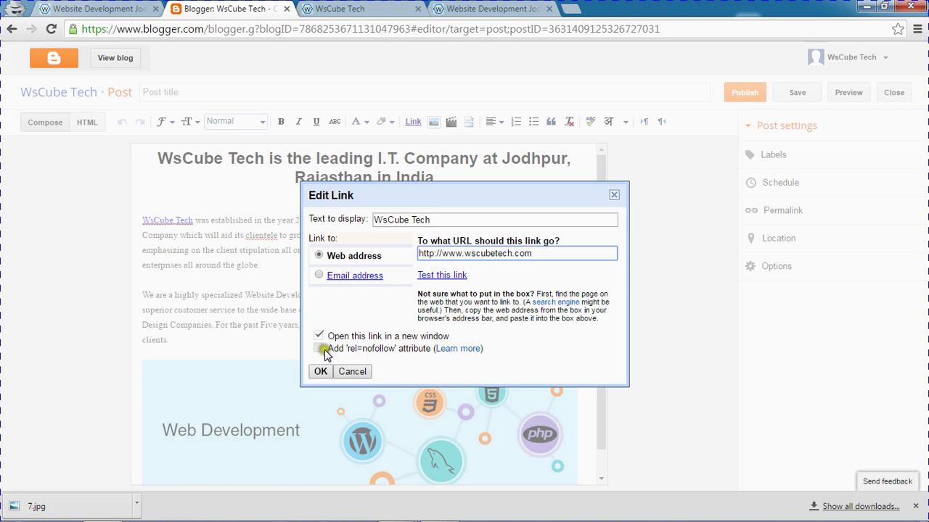
{"action": "left_click", "coordinate": [319, 349]}
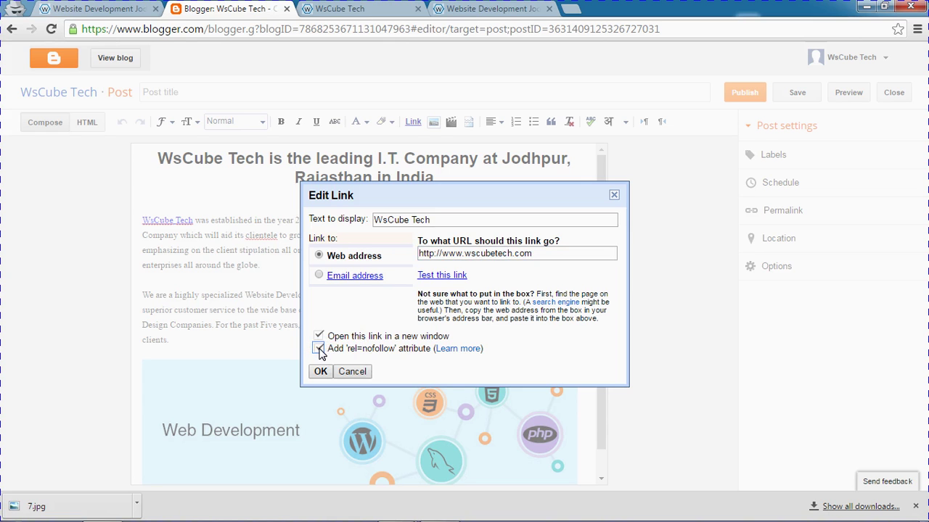
{"action": "left_click", "coordinate": [319, 349]}
{"action": "left_click", "coordinate": [321, 371]}
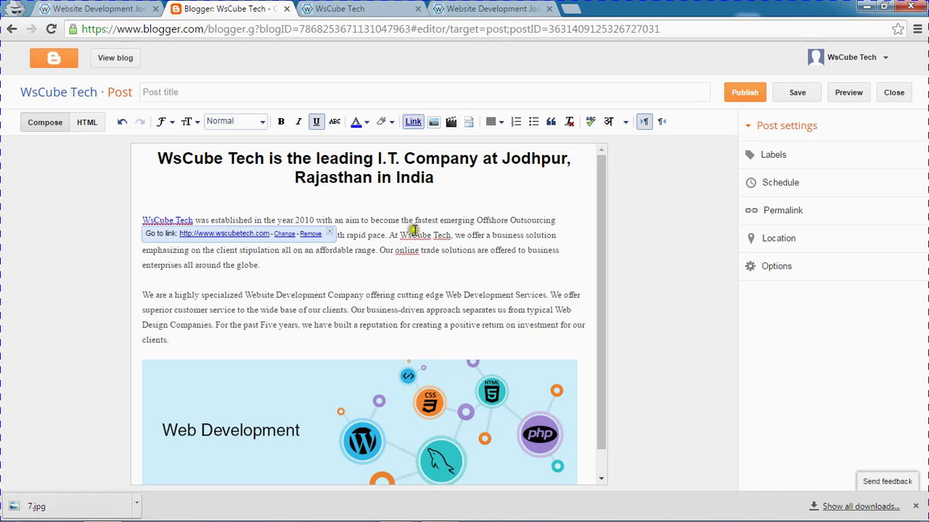
{"action": "left_click", "coordinate": [329, 235]}
{"action": "scroll", "coordinate": [354, 296], "scroll_direction": "down", "scroll_amount": 1}
{"action": "left_click_drag", "start_coordinate": [244, 268], "coordinate": [363, 268]}
{"action": "left_click", "coordinate": [470, 9]}
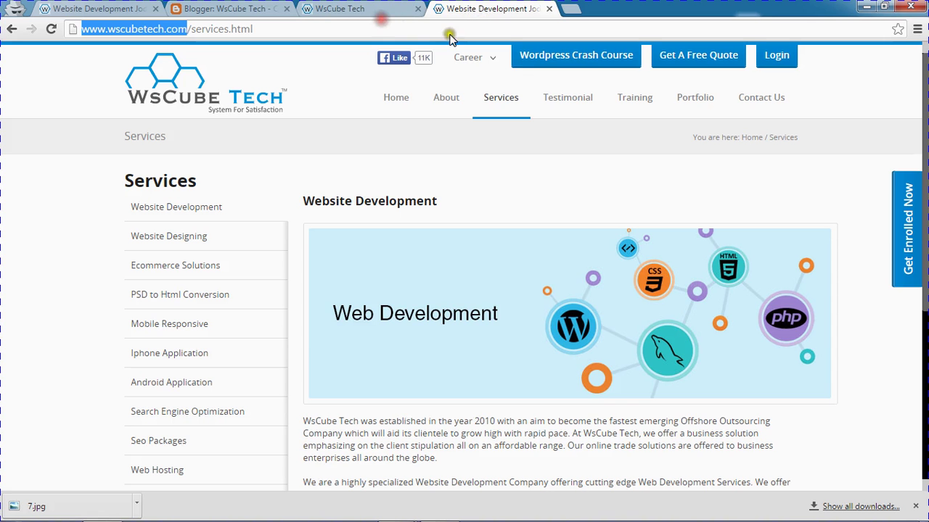
{"action": "mouse_move", "coordinate": [500, 105]}
{"action": "left_click", "coordinate": [490, 136]}
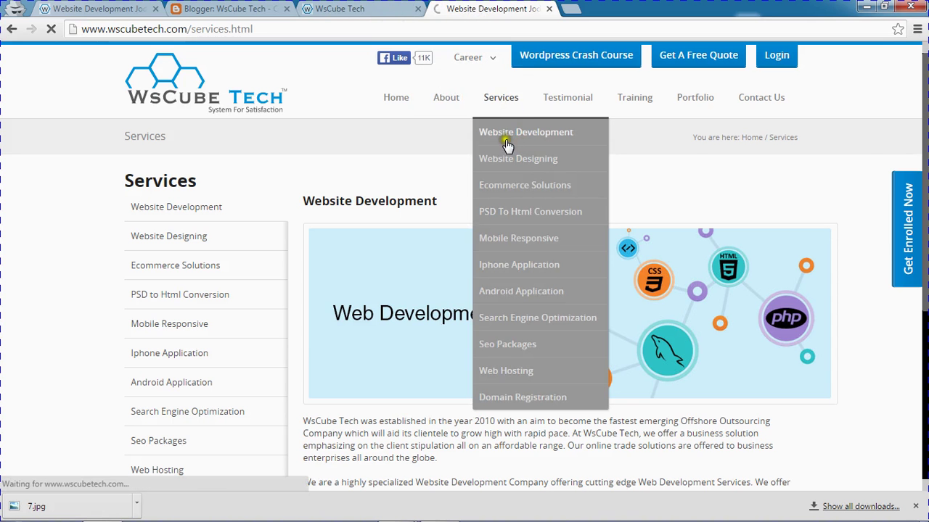
{"action": "left_click", "coordinate": [427, 26]}
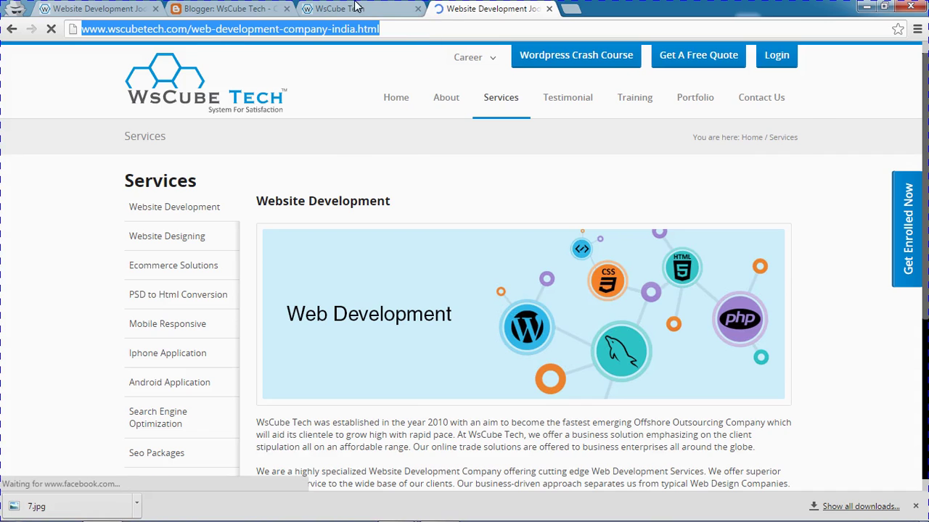
{"action": "left_click", "coordinate": [239, 9]}
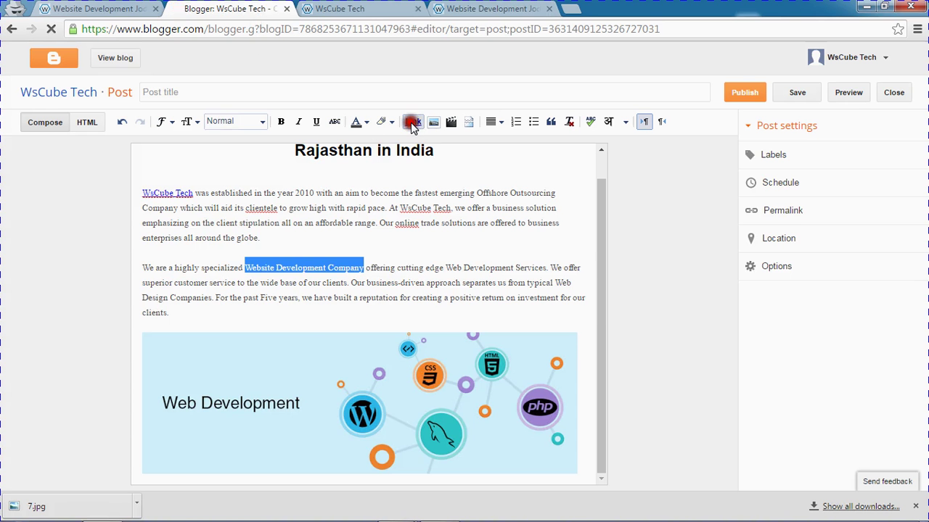
{"action": "left_click", "coordinate": [413, 121]}
{"action": "key", "text": "ctrl+v"}
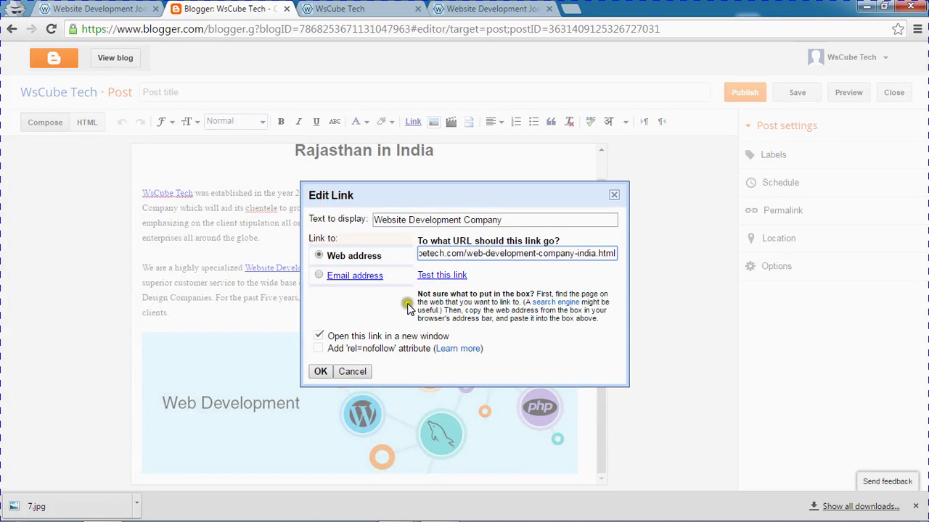
{"action": "left_click", "coordinate": [320, 372]}
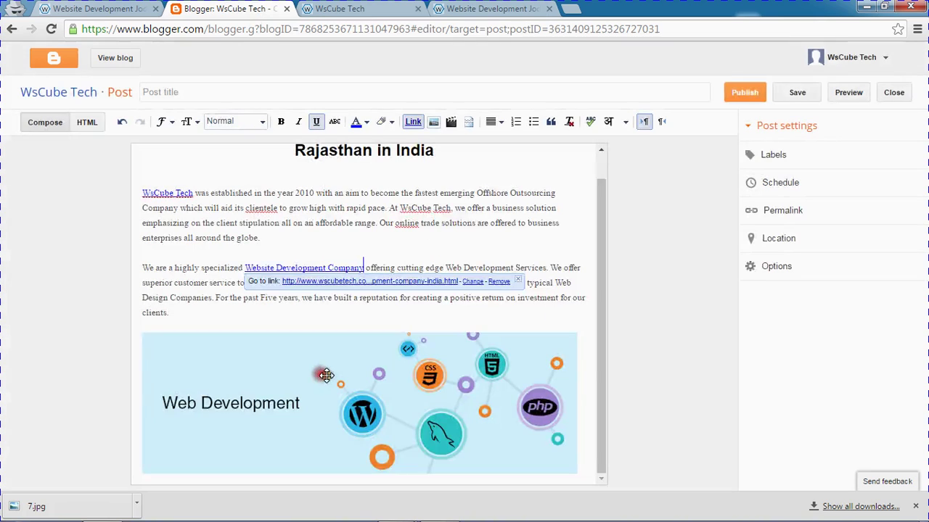
{"action": "left_click", "coordinate": [522, 274]}
{"action": "scroll", "coordinate": [514, 272], "scroll_direction": "up", "scroll_amount": 1}
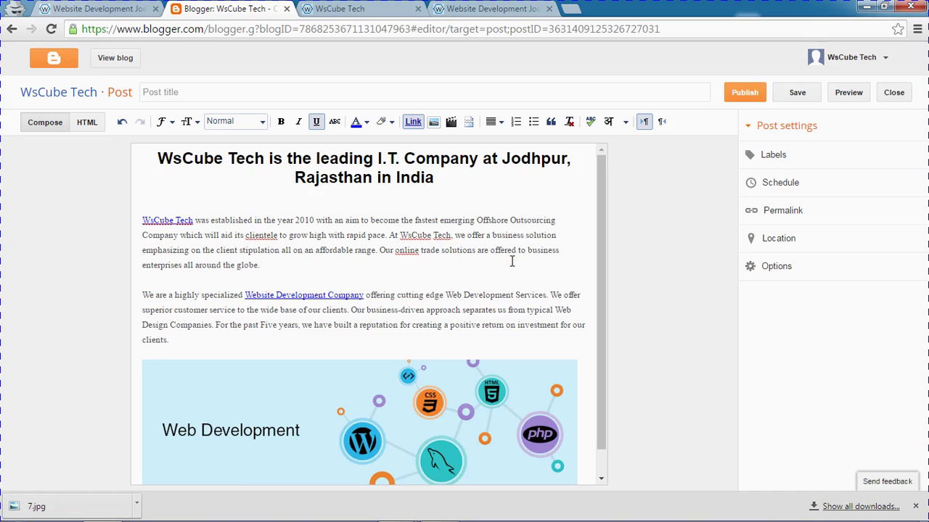
{"action": "mouse_move", "coordinate": [338, 520]}
{"action": "scroll", "coordinate": [496, 241], "scroll_direction": "down", "scroll_amount": 1}
{"action": "scroll", "coordinate": [528, 331], "scroll_direction": "up", "scroll_amount": 1}
{"action": "double_click", "coordinate": [245, 220]}
{"action": "left_click", "coordinate": [409, 264]}
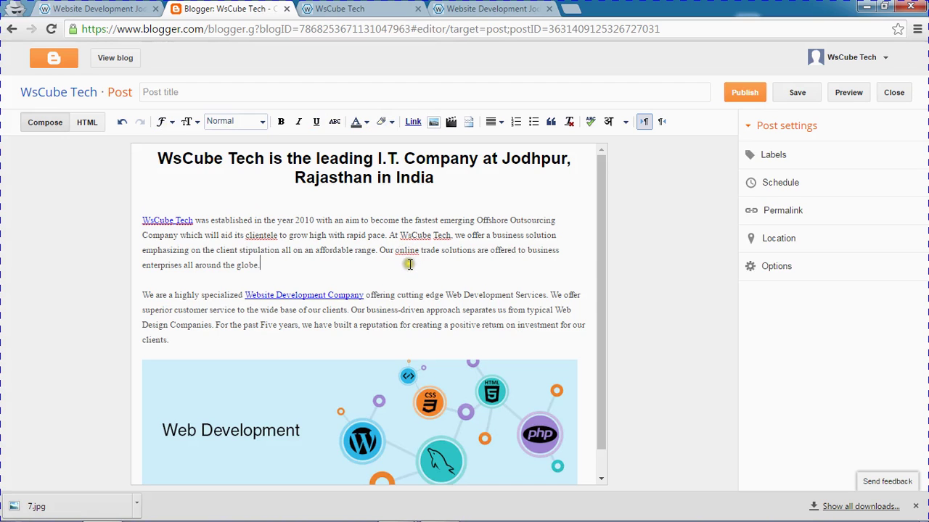
{"action": "left_click", "coordinate": [86, 127]}
{"action": "left_click", "coordinate": [86, 134]}
Preview the post and examine its heading, linked paragraphs and how the Web Development image fits the content column.
{"action": "left_click", "coordinate": [837, 93]}
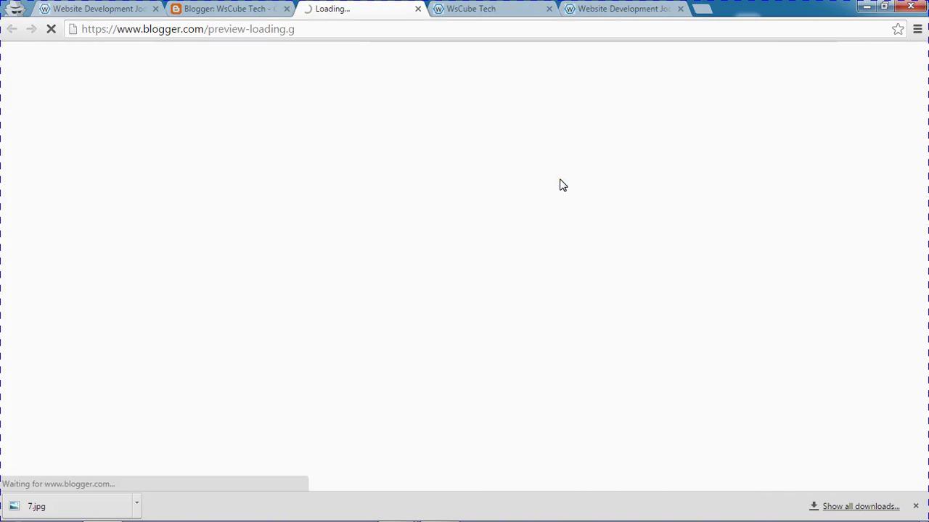
{"action": "left_click", "coordinate": [559, 184]}
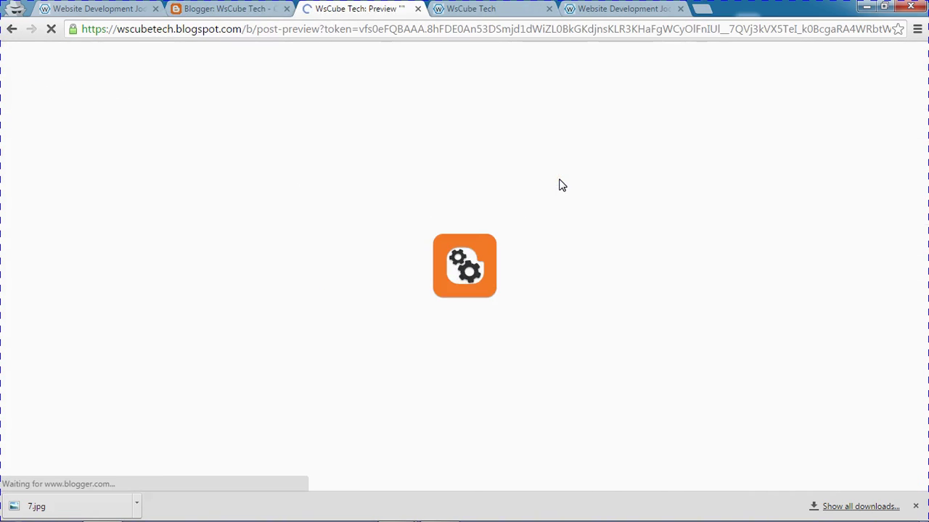
{"action": "left_click", "coordinate": [236, 222]}
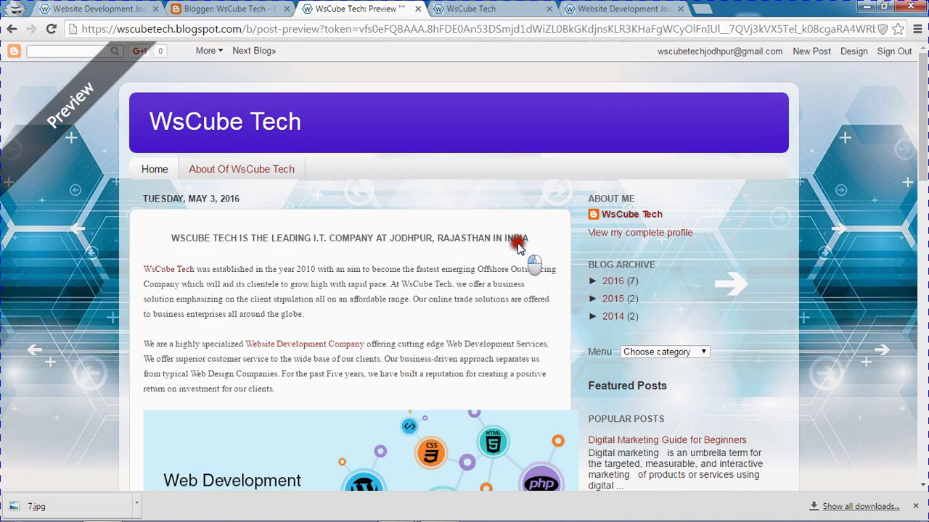
{"action": "scroll", "coordinate": [399, 319], "scroll_direction": "down", "scroll_amount": 1}
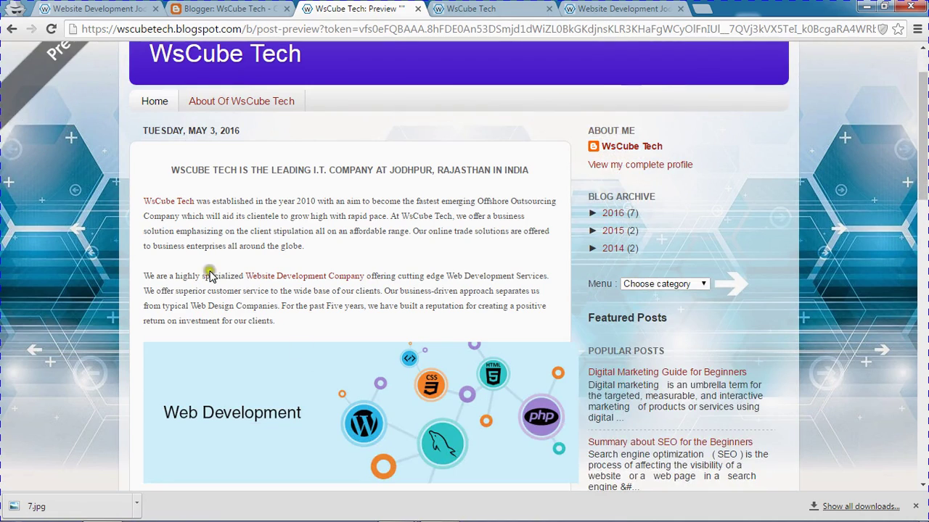
{"action": "scroll", "coordinate": [323, 365], "scroll_direction": "down", "scroll_amount": 2}
{"action": "scroll", "coordinate": [323, 365], "scroll_direction": "down", "scroll_amount": 1}
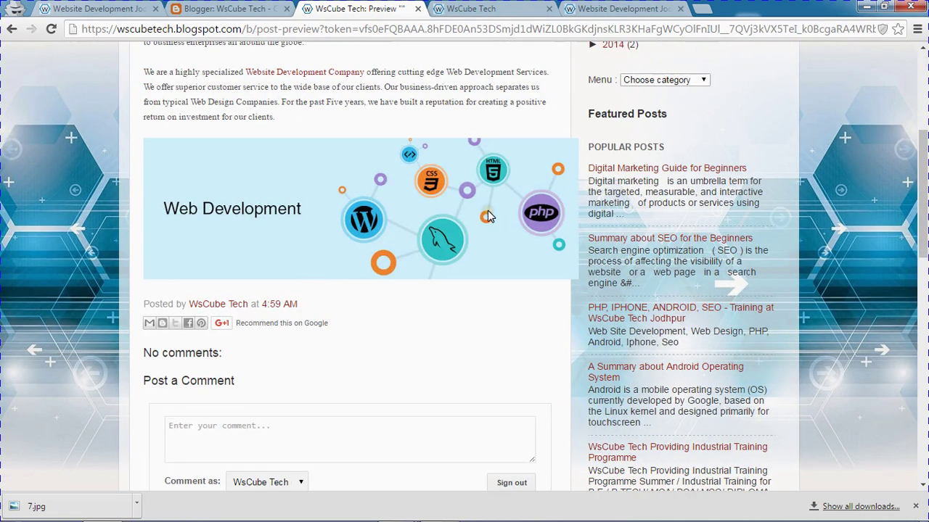
{"action": "scroll", "coordinate": [450, 232], "scroll_direction": "up", "scroll_amount": 3}
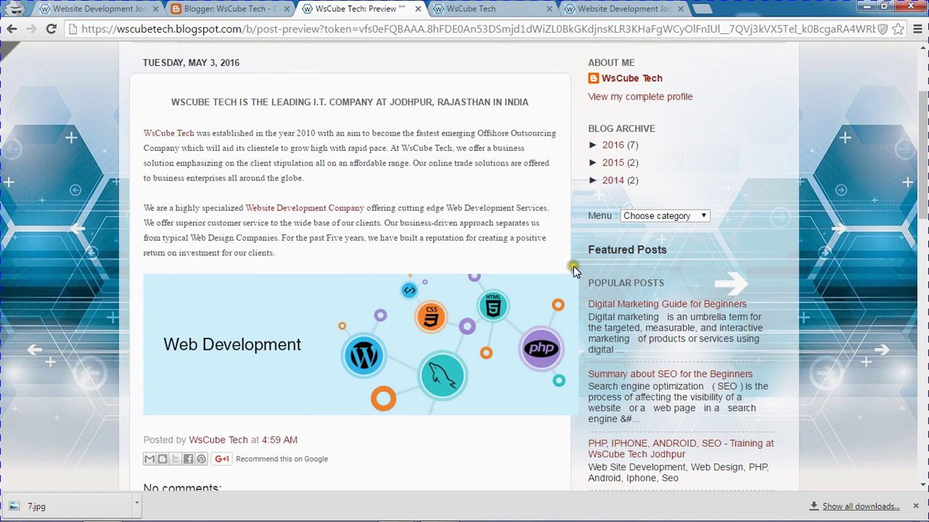
Return to the post editor and set the Web Development image's size to Large.
{"action": "left_click", "coordinate": [236, 8]}
{"action": "scroll", "coordinate": [346, 367], "scroll_direction": "down", "scroll_amount": 1}
{"action": "left_click", "coordinate": [338, 356]}
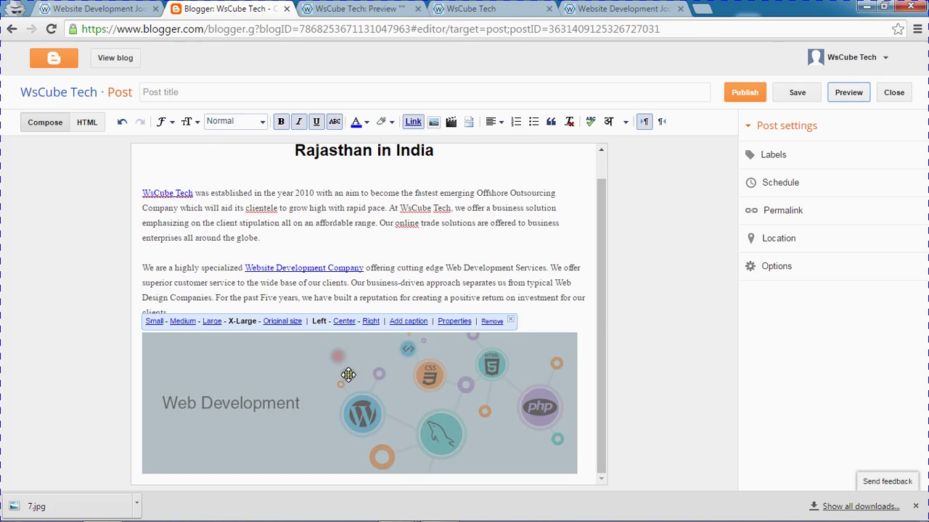
{"action": "left_click", "coordinate": [213, 326]}
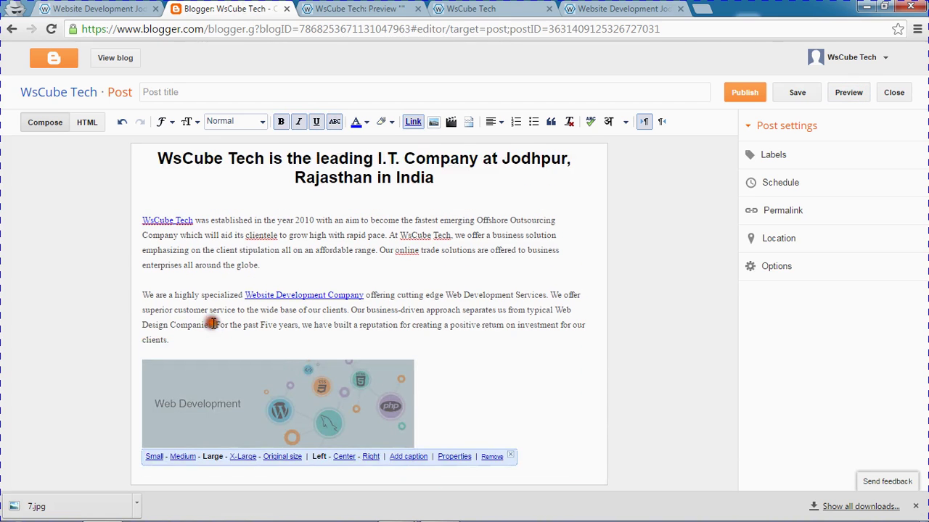
{"action": "left_click", "coordinate": [462, 380]}
Preview the post again and check the layout with the resized Web Development image.
{"action": "left_click", "coordinate": [850, 92]}
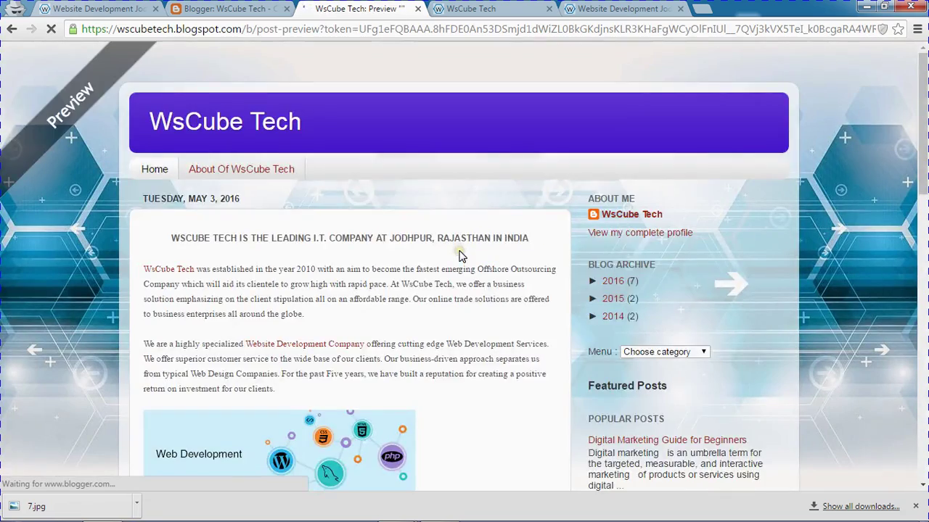
{"action": "scroll", "coordinate": [458, 255], "scroll_direction": "down", "scroll_amount": 3}
{"action": "scroll", "coordinate": [459, 255], "scroll_direction": "down", "scroll_amount": 3}
{"action": "scroll", "coordinate": [416, 259], "scroll_direction": "up", "scroll_amount": 6}
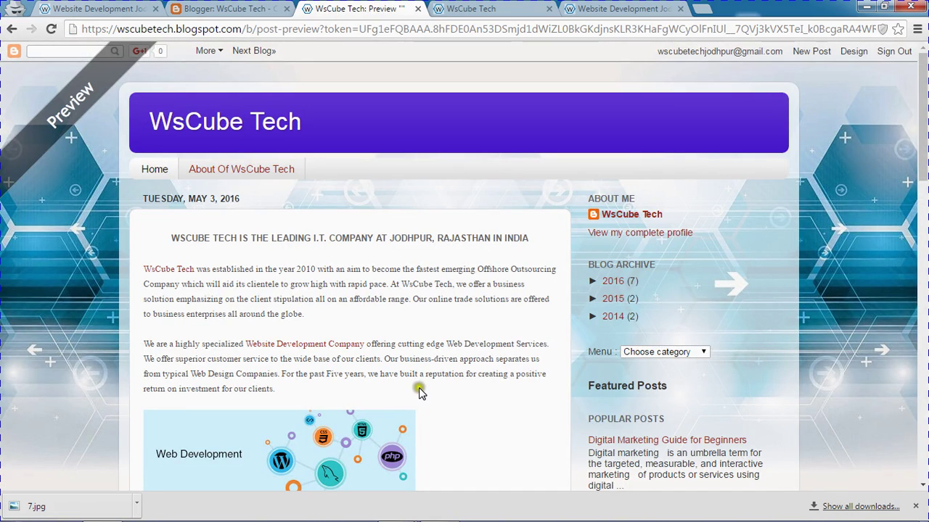
{"action": "scroll", "coordinate": [419, 392], "scroll_direction": "down", "scroll_amount": 2}
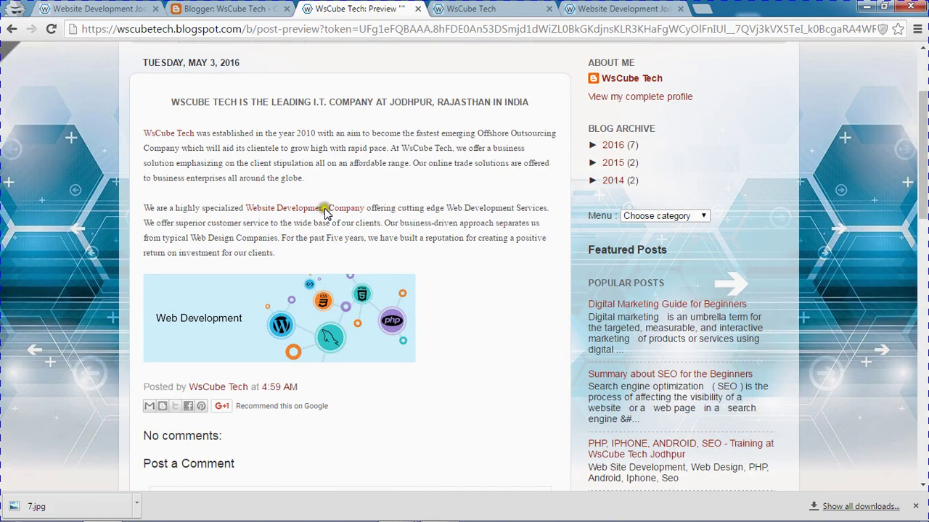
{"action": "scroll", "coordinate": [324, 212], "scroll_direction": "down", "scroll_amount": 3}
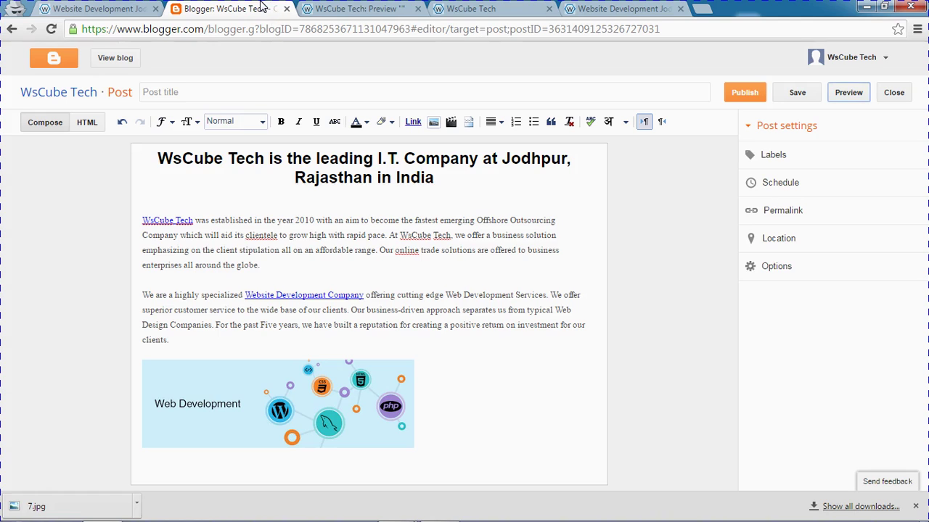
Open the published post "Short Guide about Search Engine Marketing" from the blog's home page in a new tab and examine its web address.
{"action": "left_click", "coordinate": [264, 8]}
{"action": "left_click", "coordinate": [457, 8]}
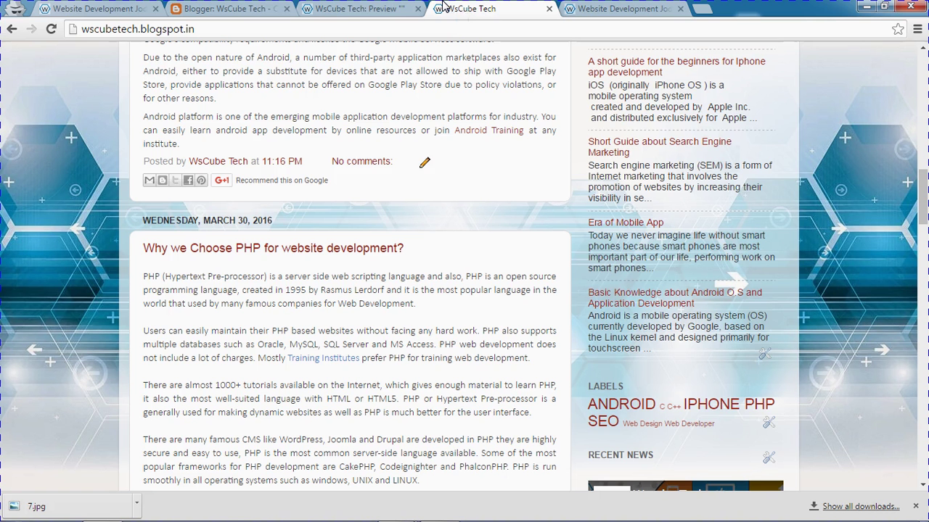
{"action": "left_click", "coordinate": [378, 7]}
{"action": "left_click", "coordinate": [511, 7]}
{"action": "scroll", "coordinate": [431, 173], "scroll_direction": "up", "scroll_amount": 20}
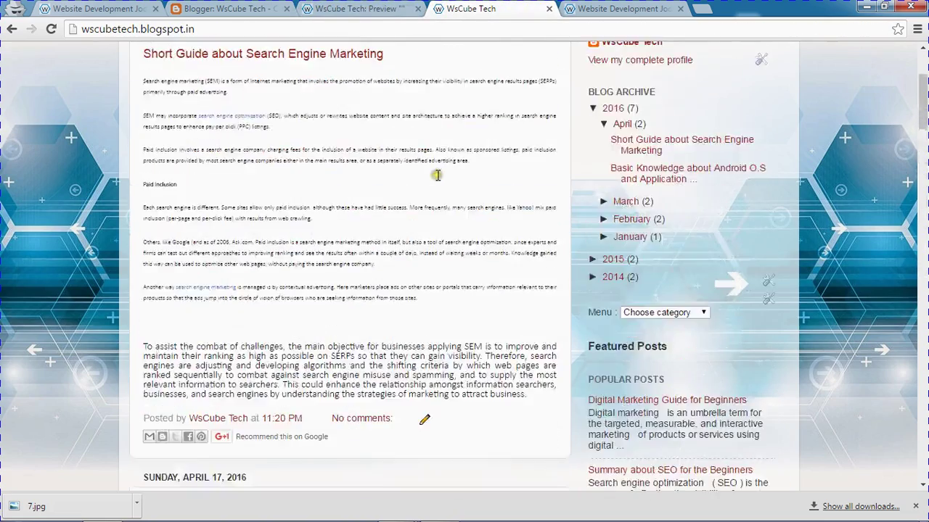
{"action": "left_click", "coordinate": [154, 169]}
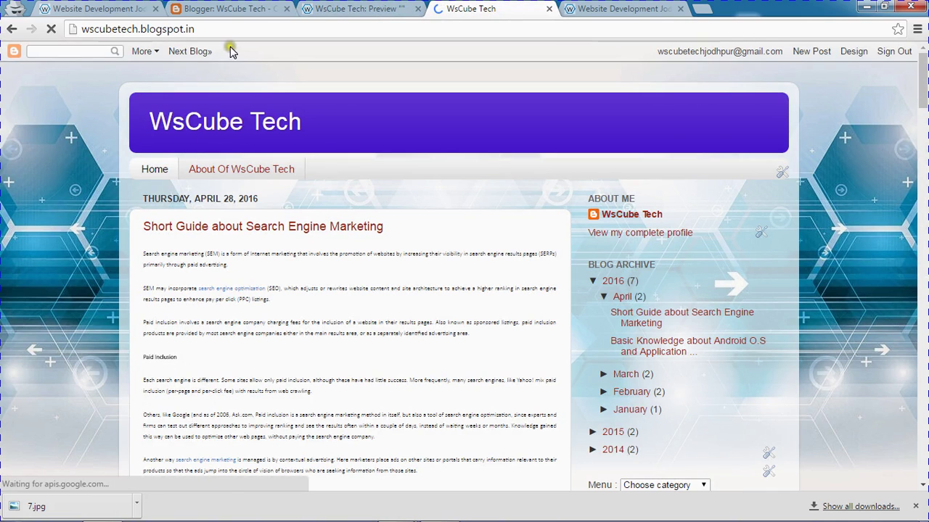
{"action": "left_click", "coordinate": [272, 230], "text": "ctrl"}
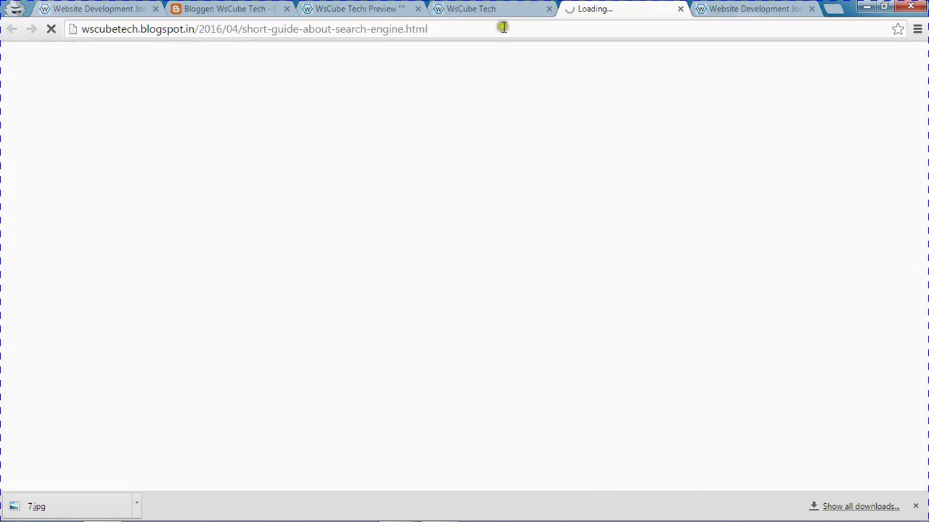
{"action": "left_click", "coordinate": [623, 8]}
{"action": "left_click_drag", "start_coordinate": [450, 29], "coordinate": [76, 29]}
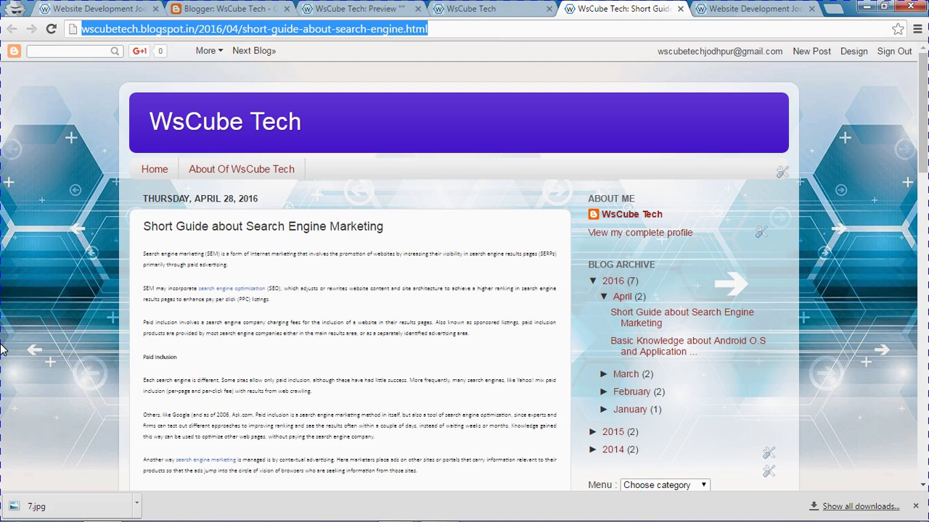
Review the new post's preview from heading to comment area, compare it with the published blog's home page and return to the post editor.
{"action": "left_click", "coordinate": [382, 7]}
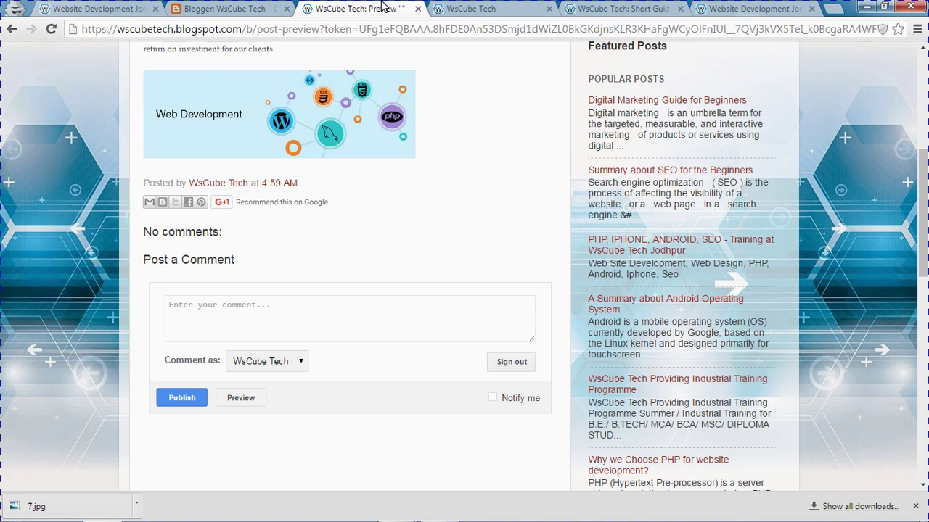
{"action": "scroll", "coordinate": [444, 326], "scroll_direction": "up", "scroll_amount": 5}
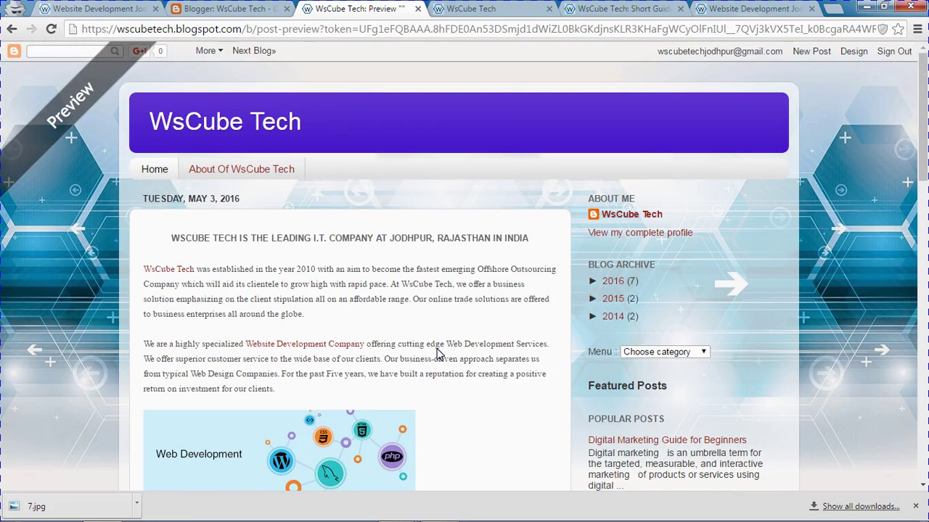
{"action": "scroll", "coordinate": [437, 353], "scroll_direction": "down", "scroll_amount": 1}
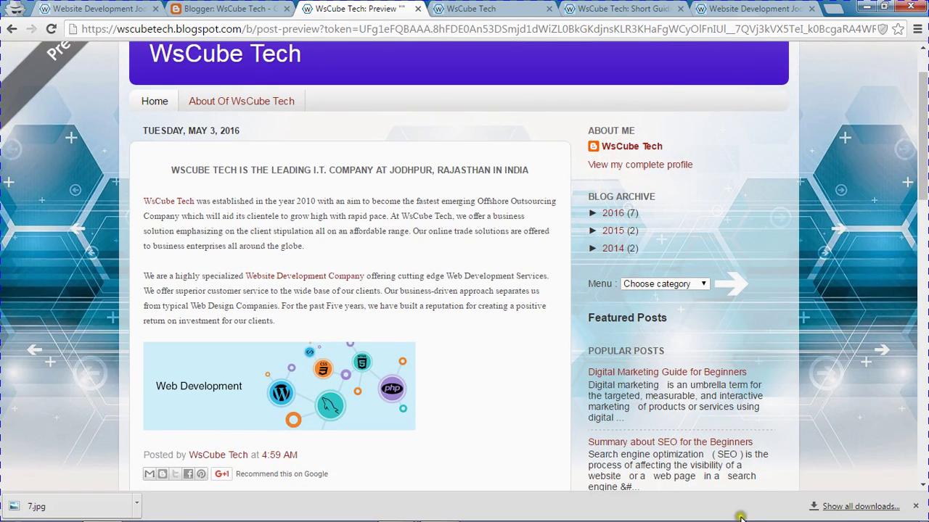
{"action": "scroll", "coordinate": [487, 331], "scroll_direction": "down", "scroll_amount": 5}
{"action": "scroll", "coordinate": [505, 338], "scroll_direction": "up", "scroll_amount": 4}
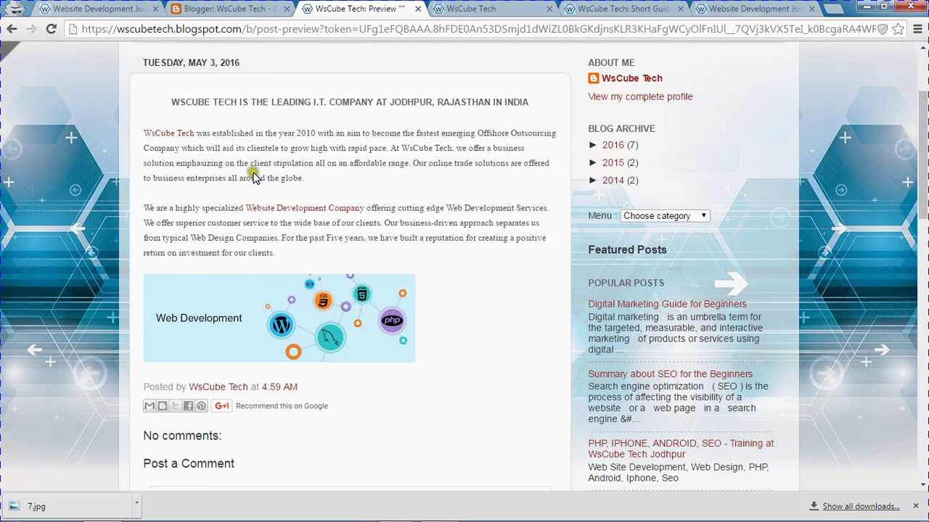
{"action": "scroll", "coordinate": [283, 203], "scroll_direction": "up", "scroll_amount": 2}
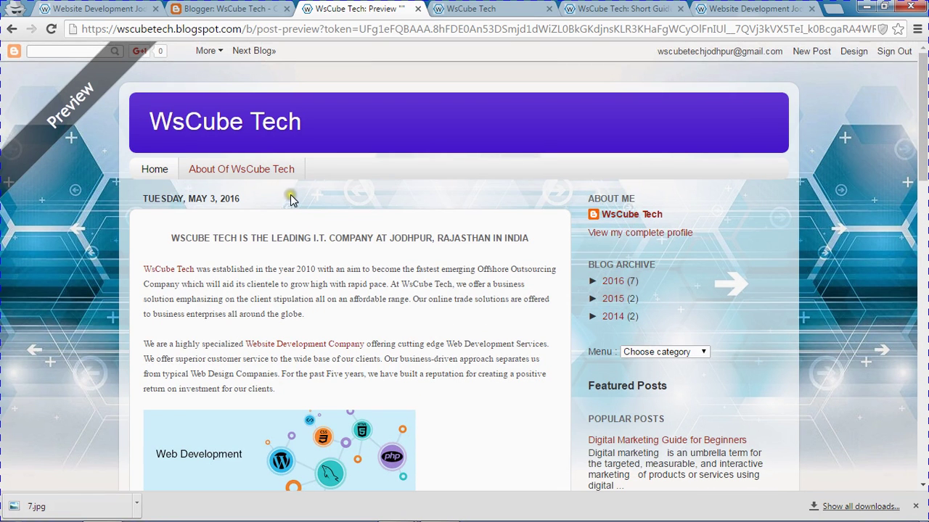
{"action": "left_click", "coordinate": [479, 9]}
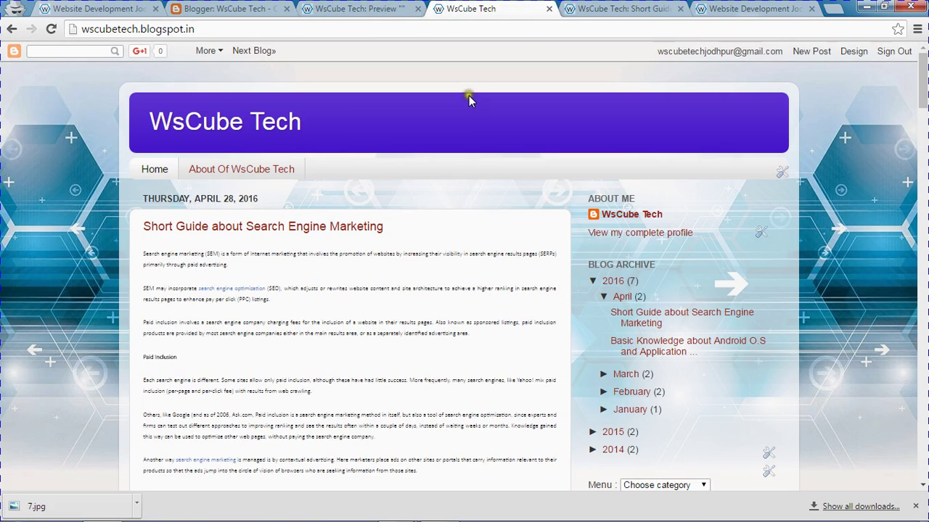
{"action": "left_click", "coordinate": [264, 7]}
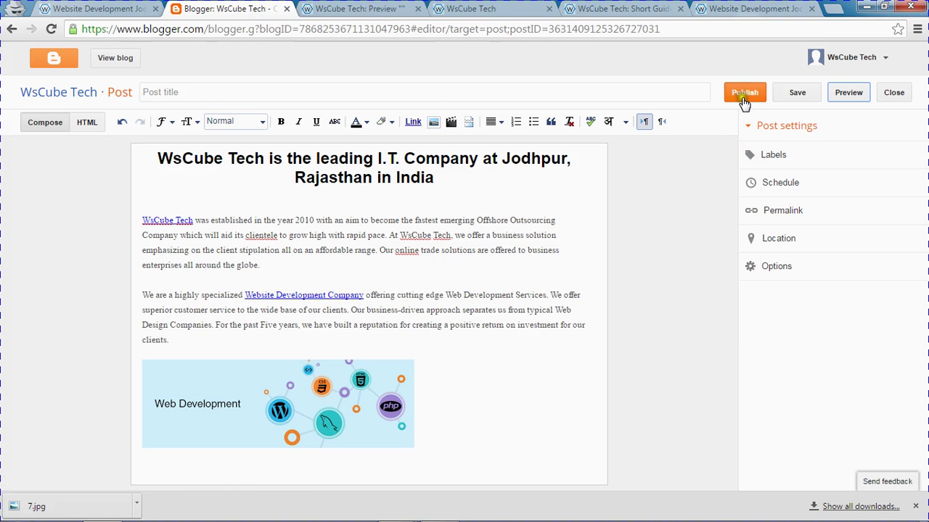
Save the WsCube Tech post as a draft and close the post editor.
{"action": "left_click", "coordinate": [802, 97]}
{"action": "left_click", "coordinate": [902, 94]}
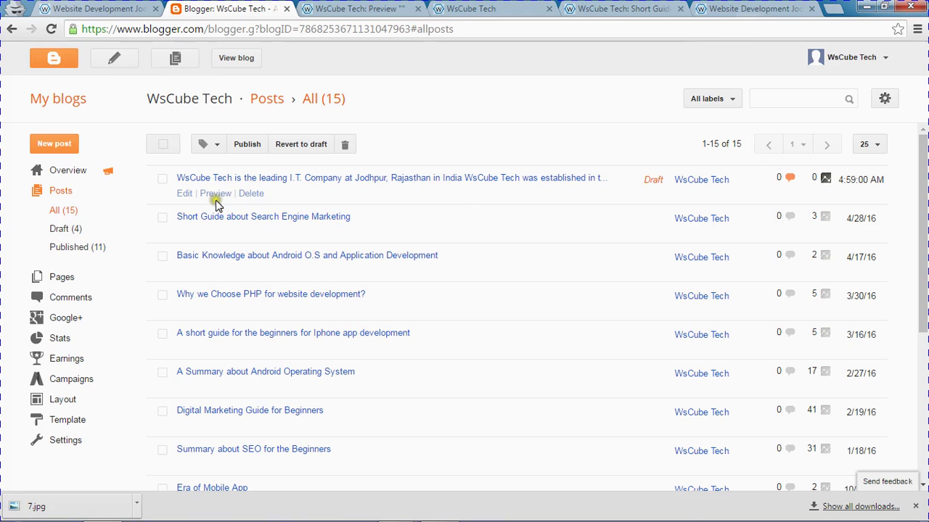
Delete the draft about WsCube Tech being the leading I.T. company from the list of posts.
{"action": "left_click", "coordinate": [187, 196]}
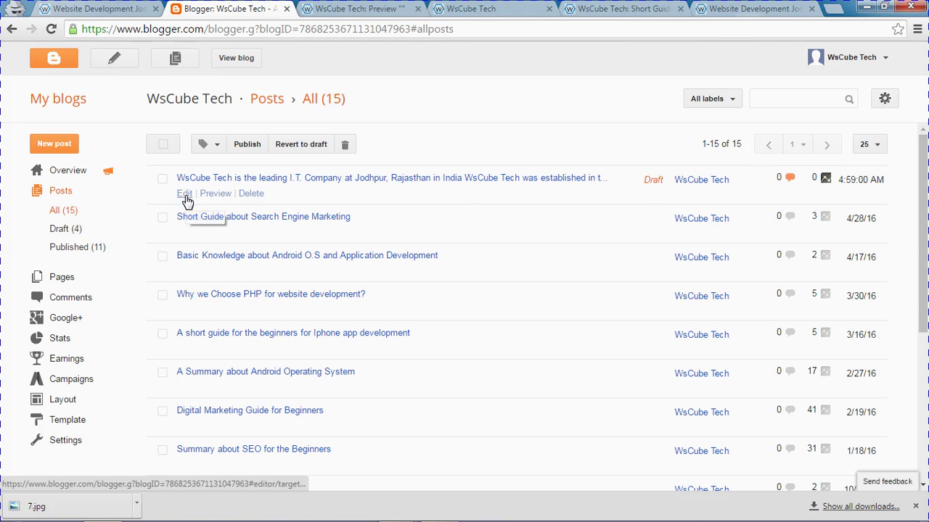
{"action": "left_click", "coordinate": [250, 193]}
{"action": "left_click", "coordinate": [519, 106]}
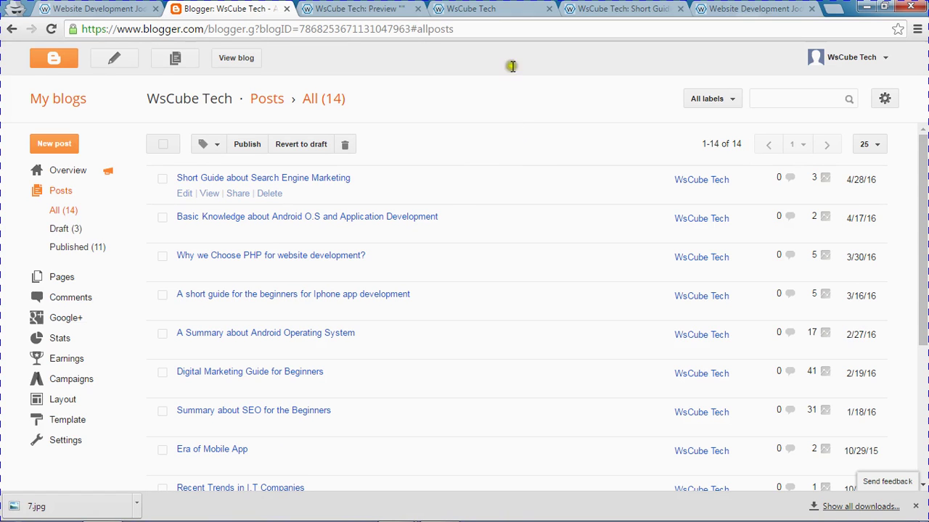
Close the browser tabs holding the post preview and the blog's home page.
{"action": "left_click", "coordinate": [384, 8]}
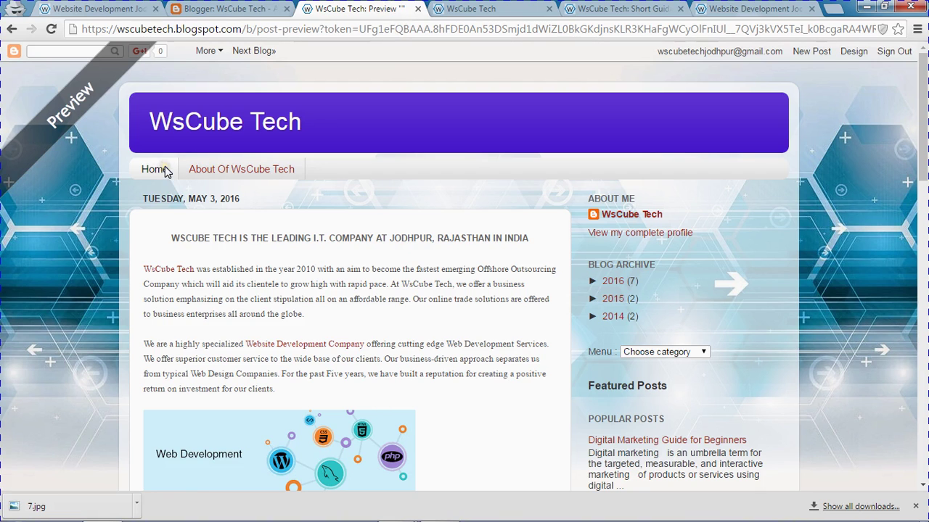
{"action": "middle_click", "coordinate": [340, 6]}
{"action": "middle_click", "coordinate": [340, 5]}
{"action": "middle_click", "coordinate": [341, 6]}
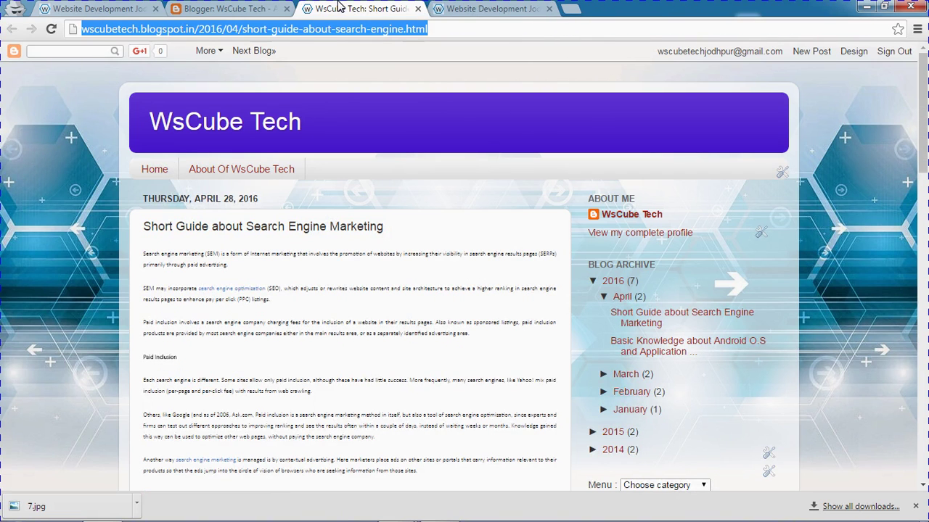
Open the blog's home page from the Search Engine Marketing article and look through the published posts down to the iPhone app development guide.
{"action": "left_click", "coordinate": [139, 168]}
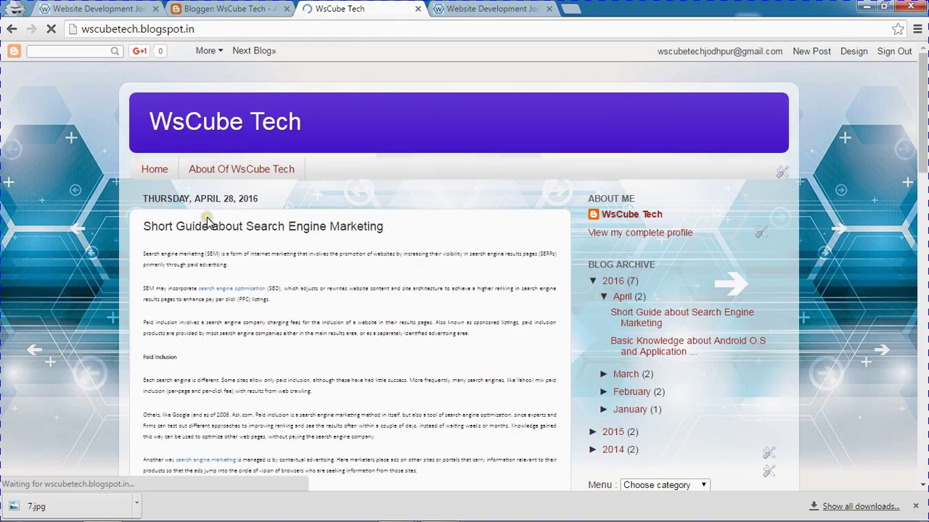
{"action": "scroll", "coordinate": [197, 312], "scroll_direction": "down", "scroll_amount": 1}
{"action": "scroll", "coordinate": [197, 312], "scroll_direction": "down", "scroll_amount": 15}
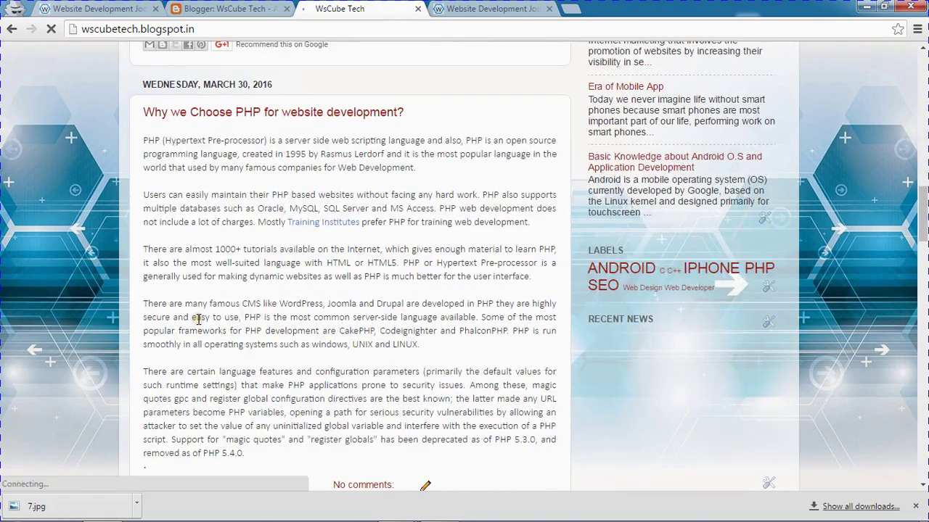
{"action": "scroll", "coordinate": [198, 317], "scroll_direction": "down", "scroll_amount": 3}
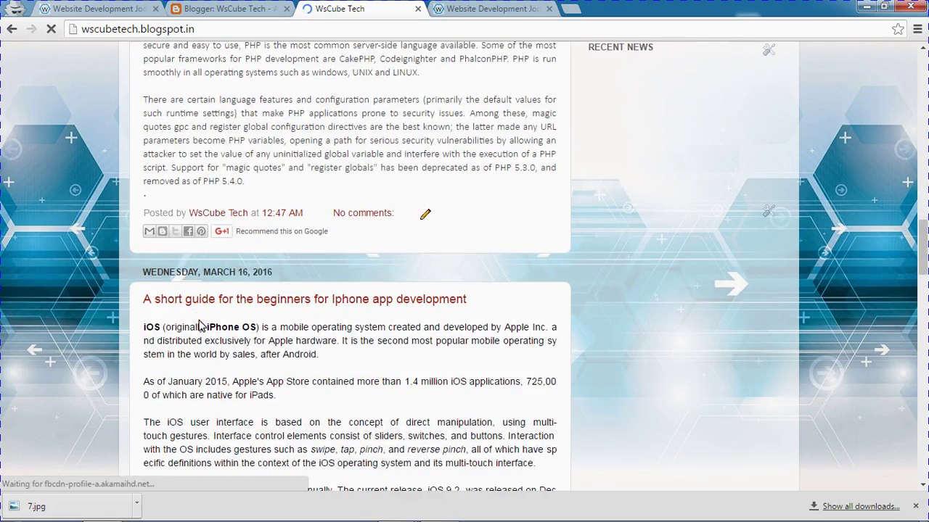
{"action": "scroll", "coordinate": [201, 325], "scroll_direction": "down", "scroll_amount": 2}
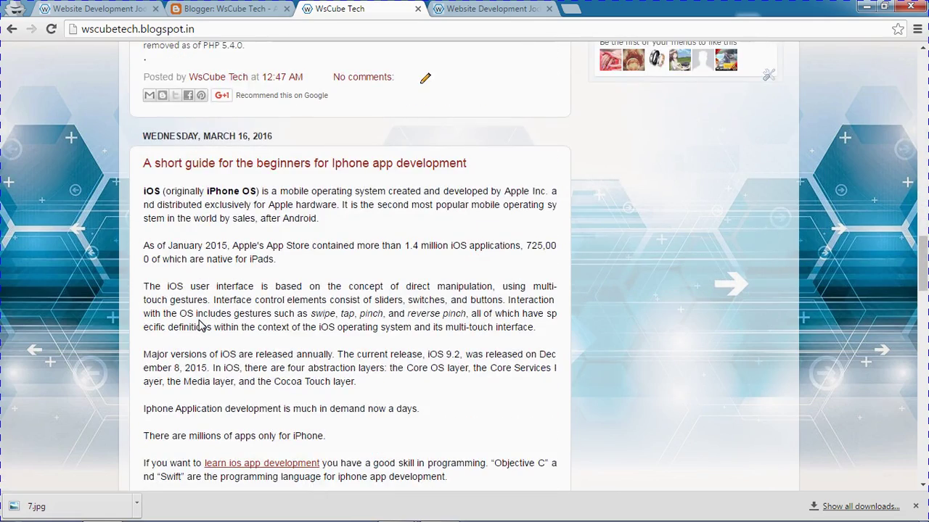
{"action": "scroll", "coordinate": [200, 325], "scroll_direction": "down", "scroll_amount": 5}
{"action": "scroll", "coordinate": [201, 324], "scroll_direction": "up", "scroll_amount": 4}
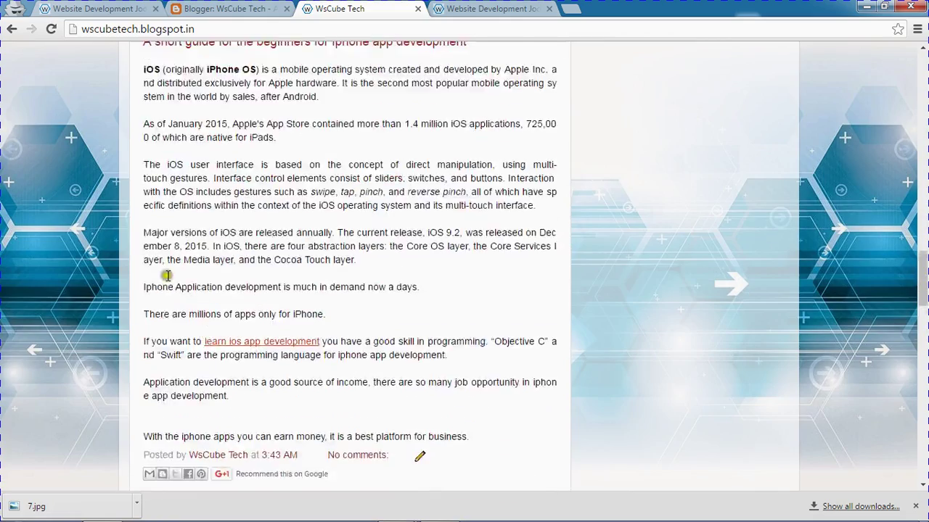
{"action": "scroll", "coordinate": [167, 276], "scroll_direction": "up", "scroll_amount": 4}
Compare the post list in Blogger with the posts shown on the blog's home page.
{"action": "left_click", "coordinate": [218, 9]}
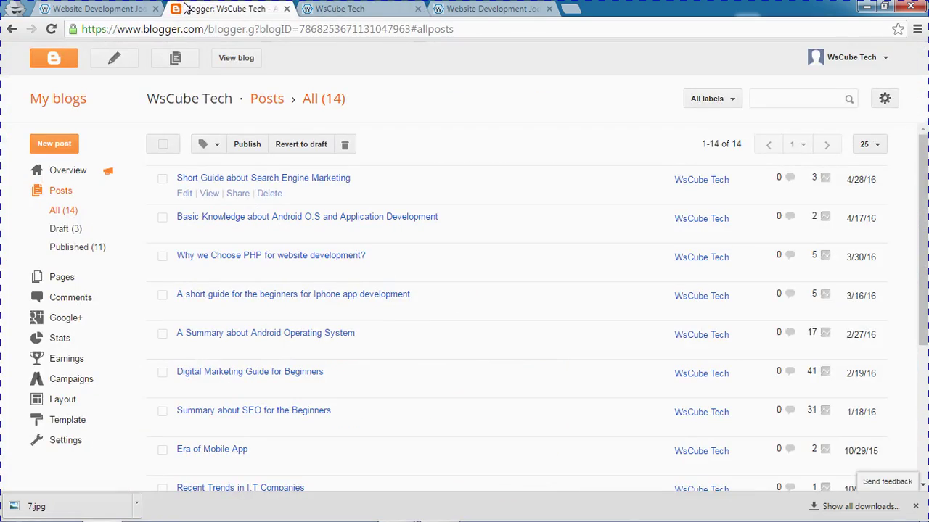
{"action": "left_click", "coordinate": [334, 9]}
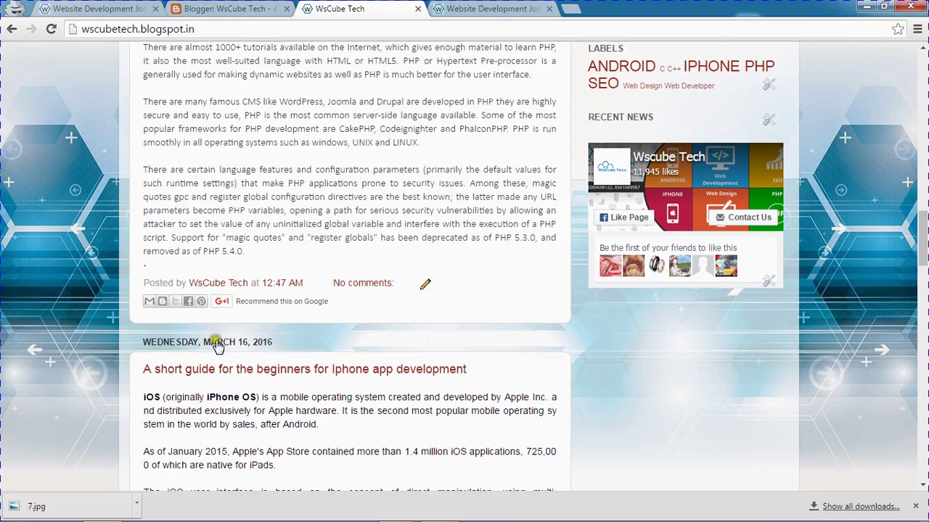
{"action": "scroll", "coordinate": [190, 299], "scroll_direction": "up", "scroll_amount": 8}
{"action": "scroll", "coordinate": [190, 299], "scroll_direction": "up", "scroll_amount": 7}
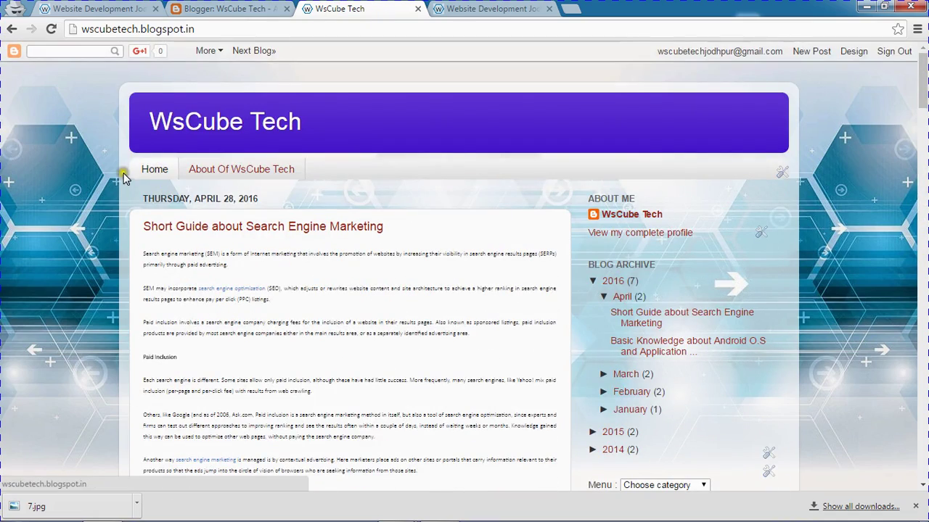
{"action": "scroll", "coordinate": [132, 254], "scroll_direction": "down", "scroll_amount": 8}
{"action": "scroll", "coordinate": [132, 253], "scroll_direction": "down", "scroll_amount": 5}
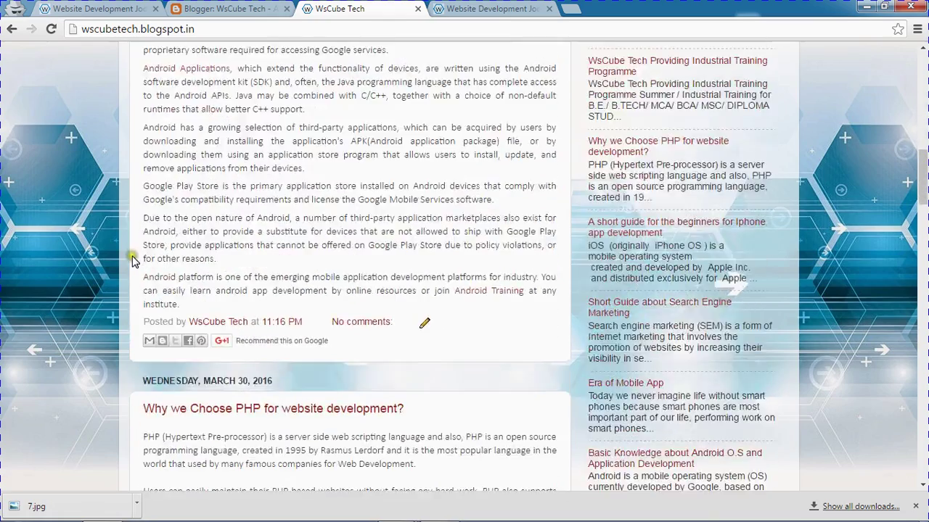
{"action": "scroll", "coordinate": [163, 309], "scroll_direction": "up", "scroll_amount": 12}
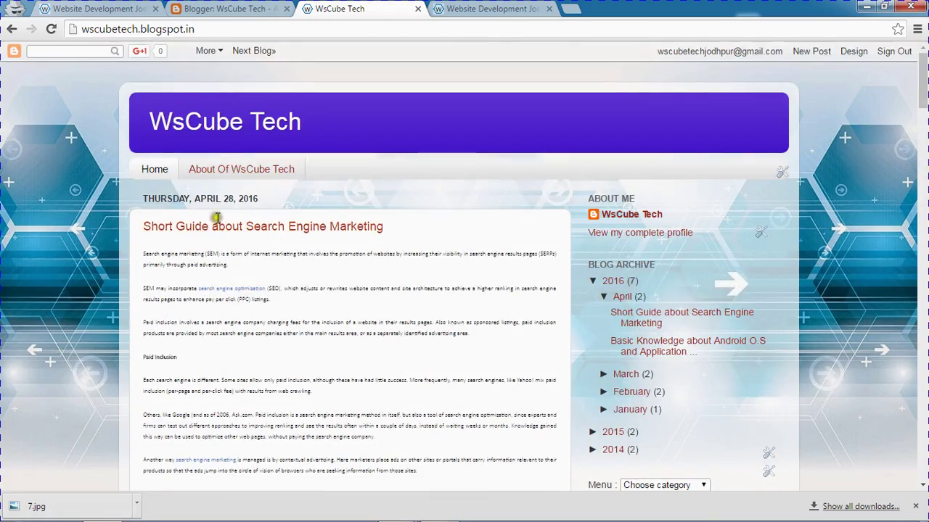
Open the blog's "About Of WsCube Tech" page and highlight its title.
{"action": "left_click", "coordinate": [219, 164]}
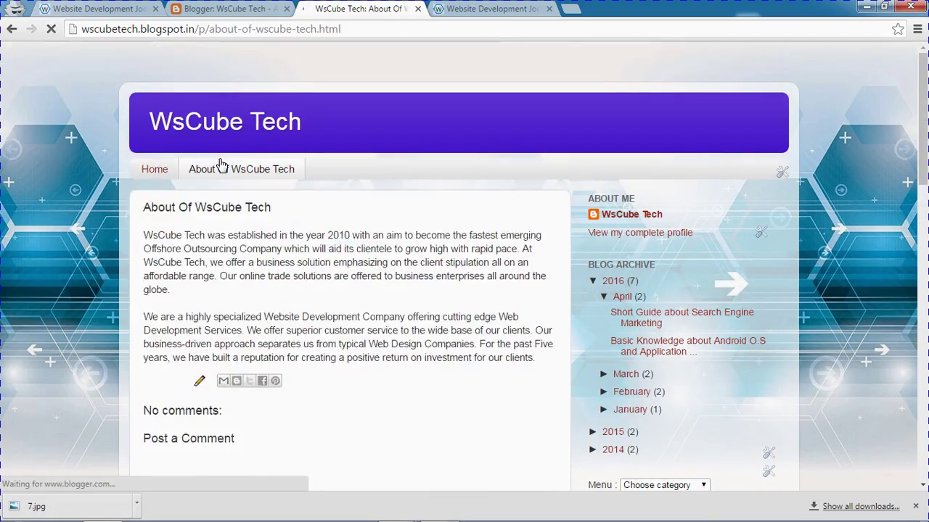
{"action": "left_click", "coordinate": [501, 8]}
{"action": "left_click", "coordinate": [359, 9]}
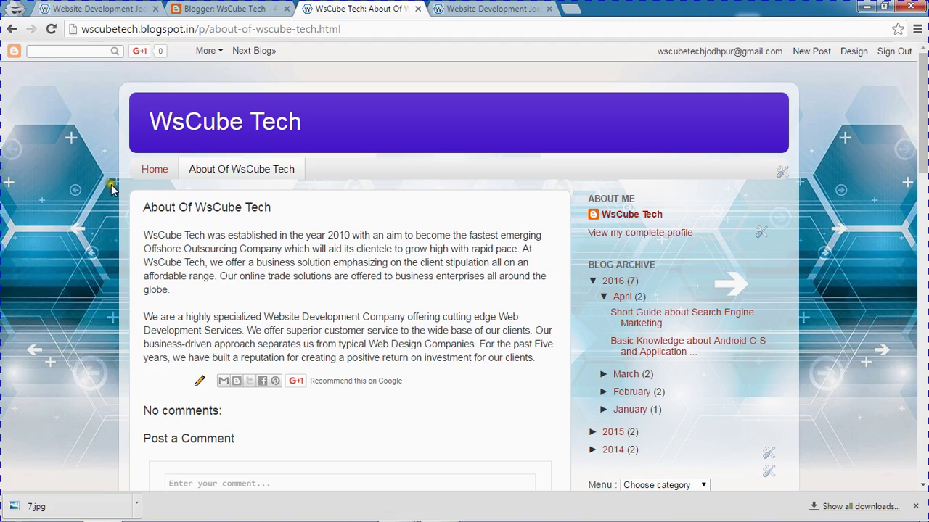
{"action": "left_click_drag", "start_coordinate": [144, 208], "coordinate": [300, 206]}
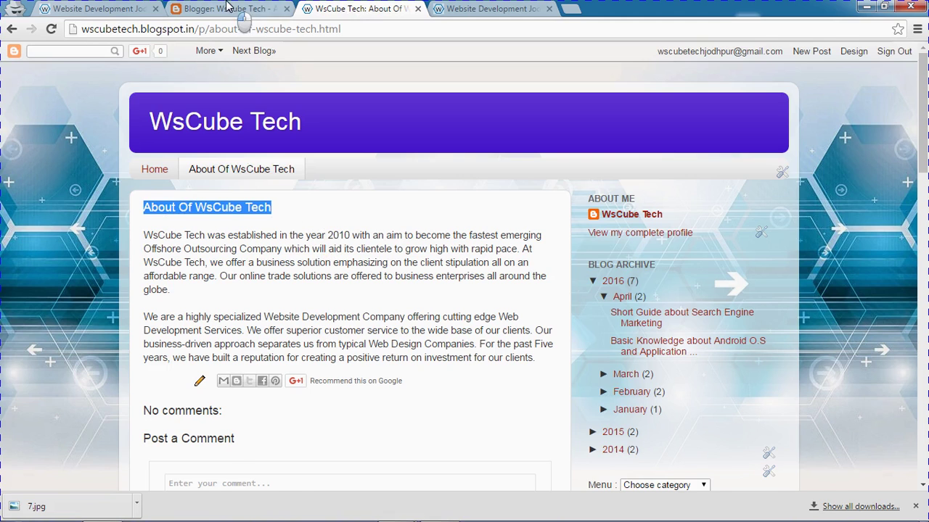
Open the list of pages in Blogger and compare its "About Of WsCube Tech" entry with the live page on the blog.
{"action": "left_click", "coordinate": [229, 9]}
{"action": "left_click", "coordinate": [62, 278]}
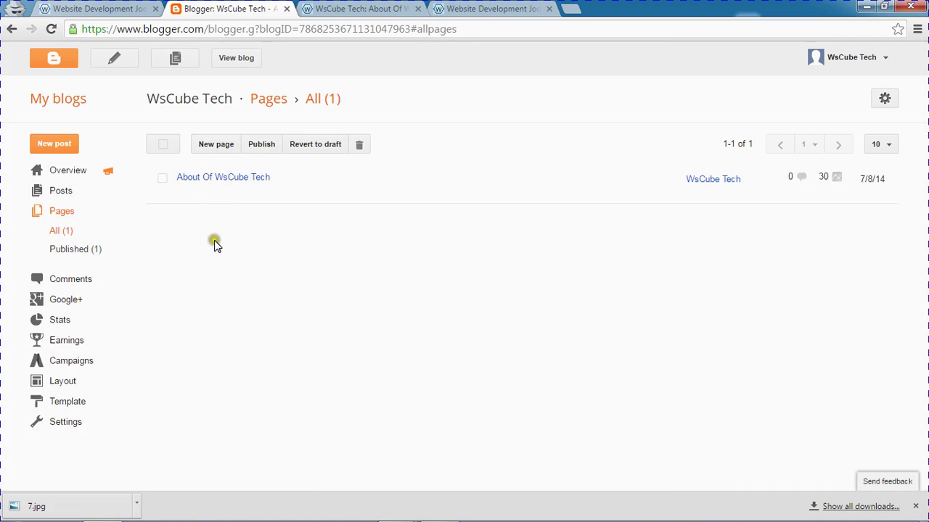
{"action": "left_click", "coordinate": [209, 192]}
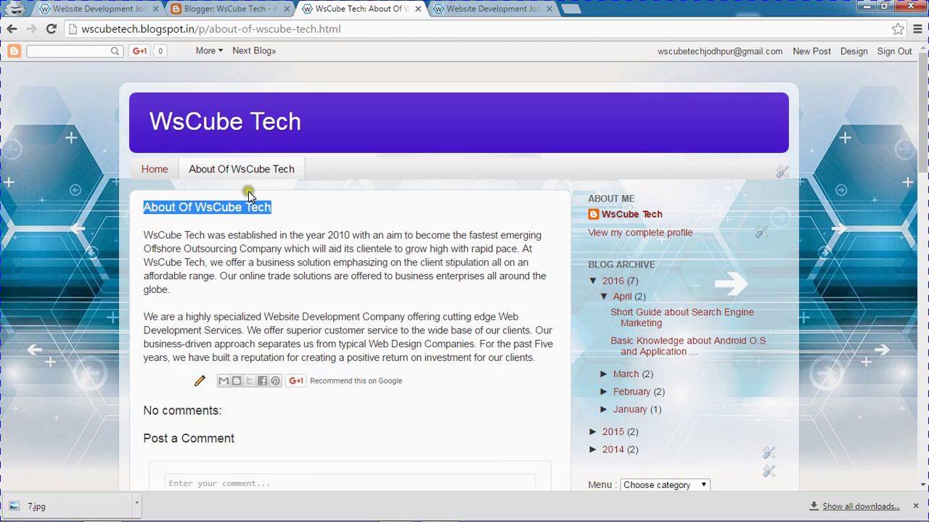
{"action": "left_click", "coordinate": [336, 199]}
{"action": "left_click", "coordinate": [222, 9]}
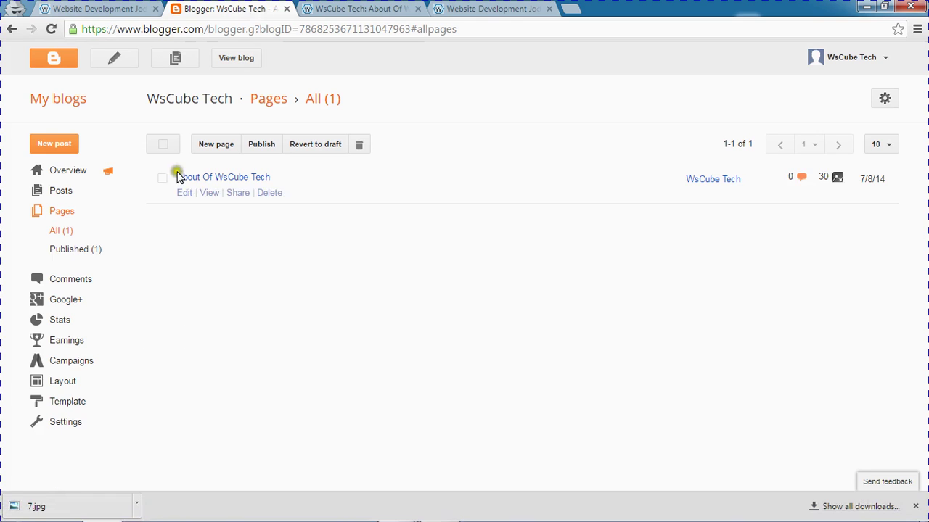
{"action": "left_click", "coordinate": [353, 11]}
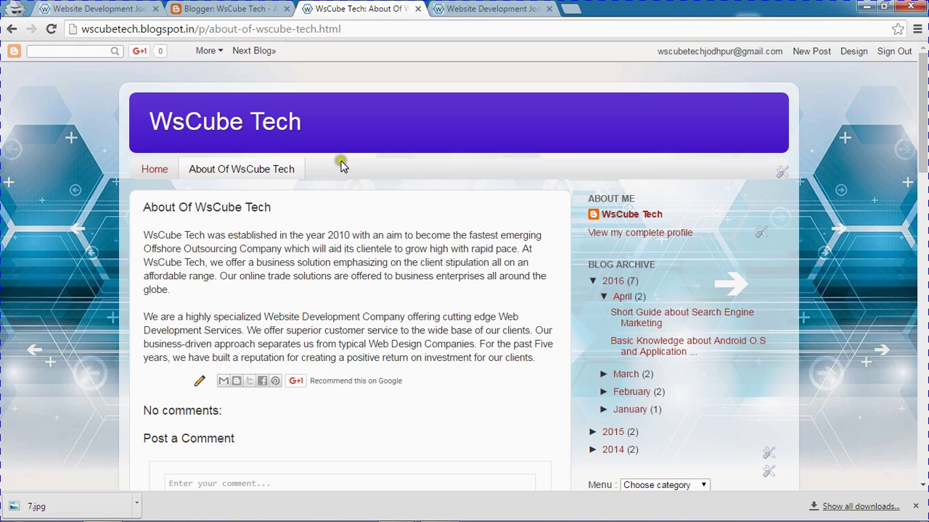
{"action": "left_click", "coordinate": [247, 9]}
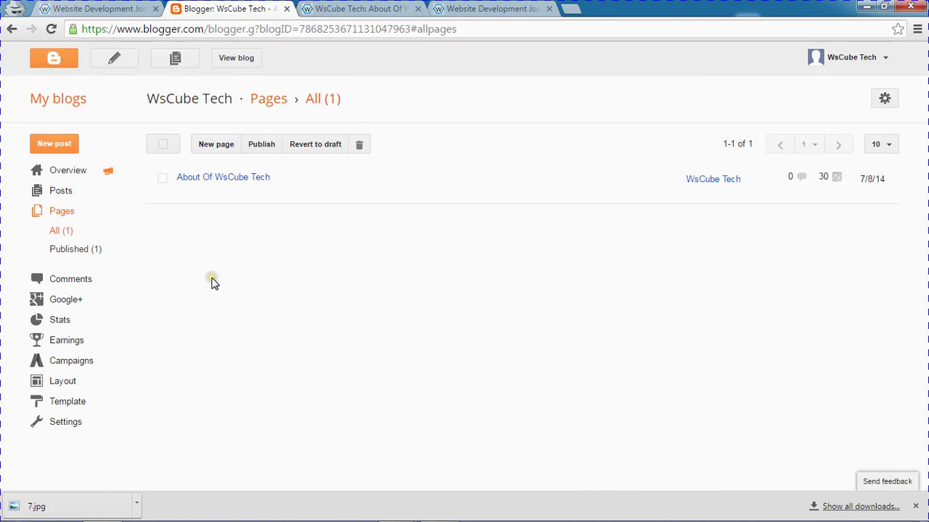
{"action": "left_click", "coordinate": [310, 7]}
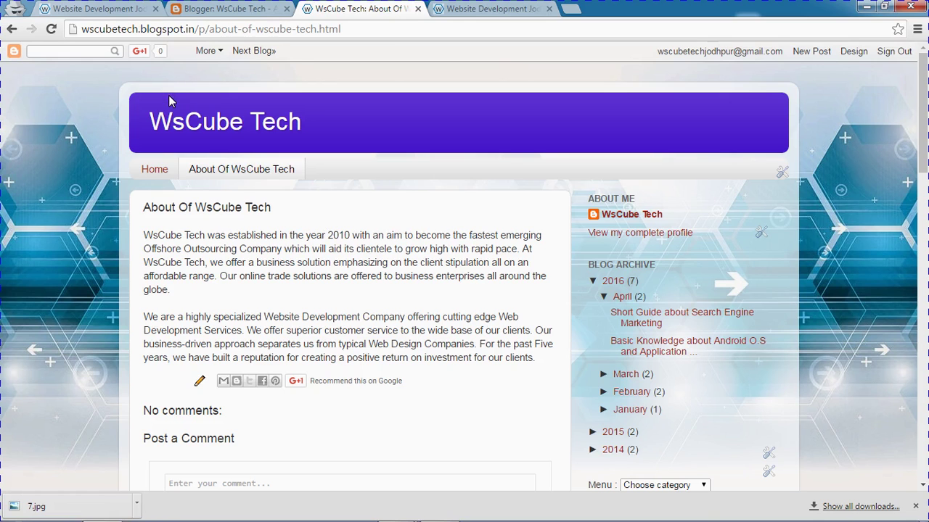
{"action": "left_click", "coordinate": [271, 8]}
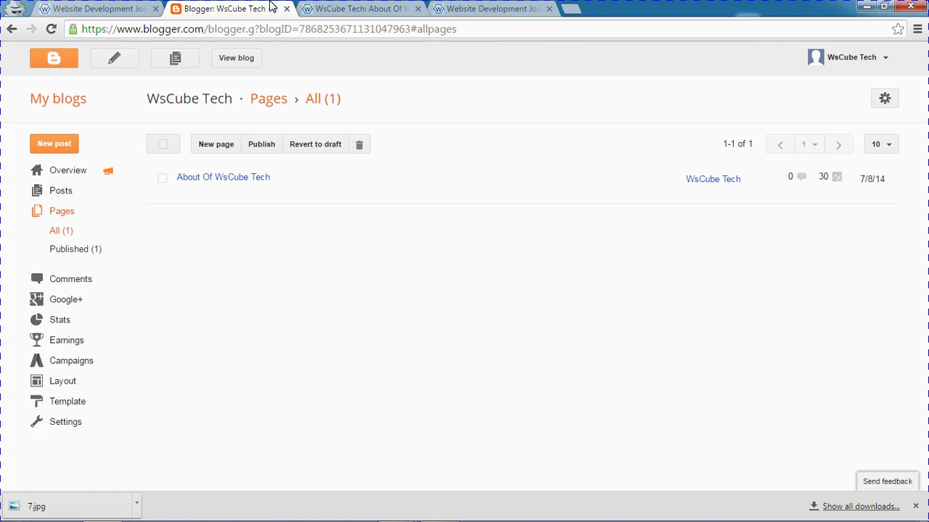
{"action": "left_click", "coordinate": [259, 10]}
Open the blog's Template settings and examine the Simple, Dynamic Views and Picture Window designs and the live desktop and mobile previews.
{"action": "left_click", "coordinate": [70, 391]}
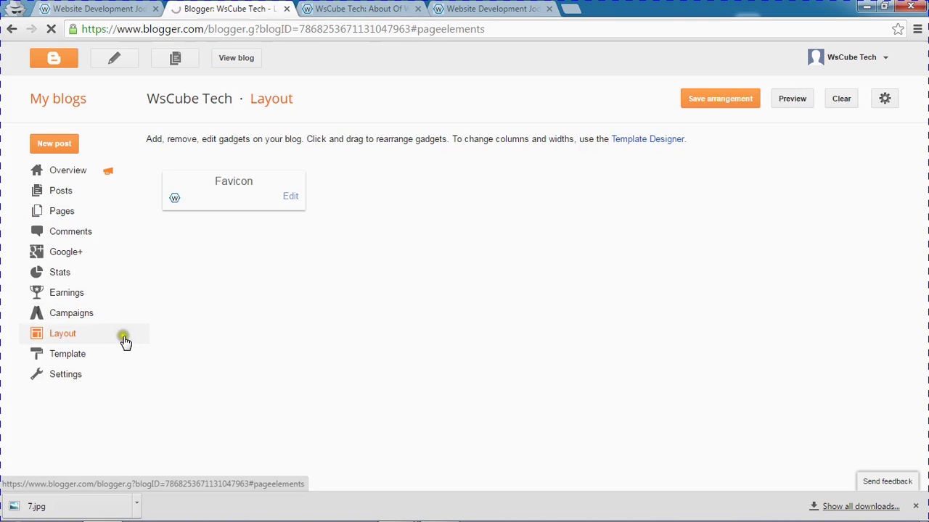
{"action": "left_click", "coordinate": [76, 354]}
{"action": "scroll", "coordinate": [145, 272], "scroll_direction": "down", "scroll_amount": 5}
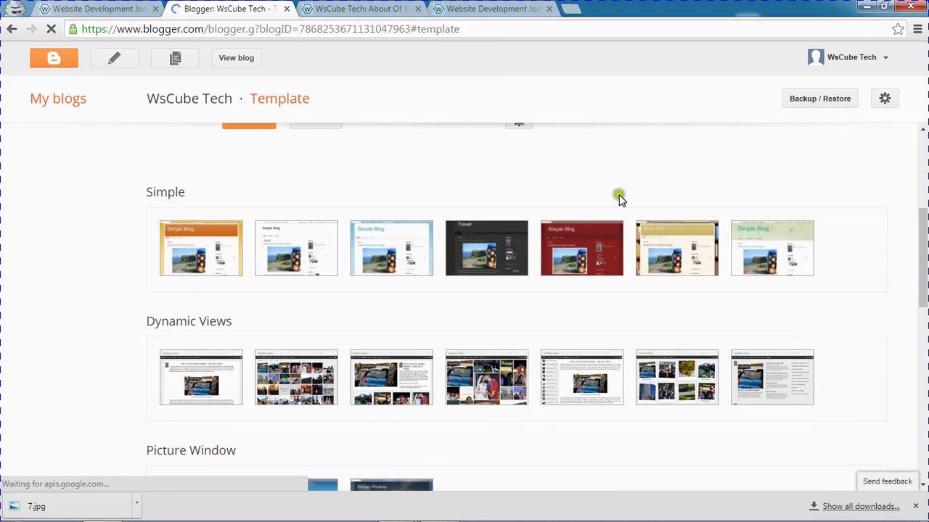
{"action": "key", "text": "ctrl+Tab"}
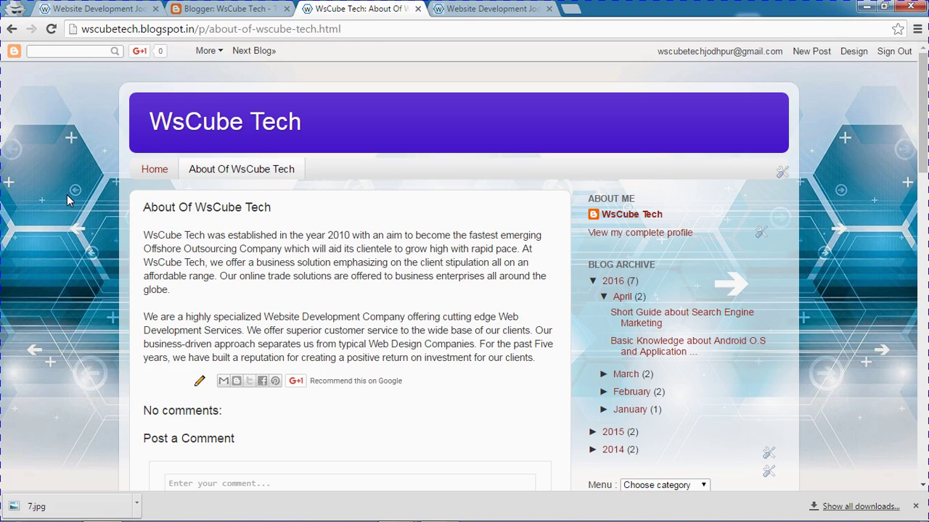
{"action": "left_click", "coordinate": [203, 7]}
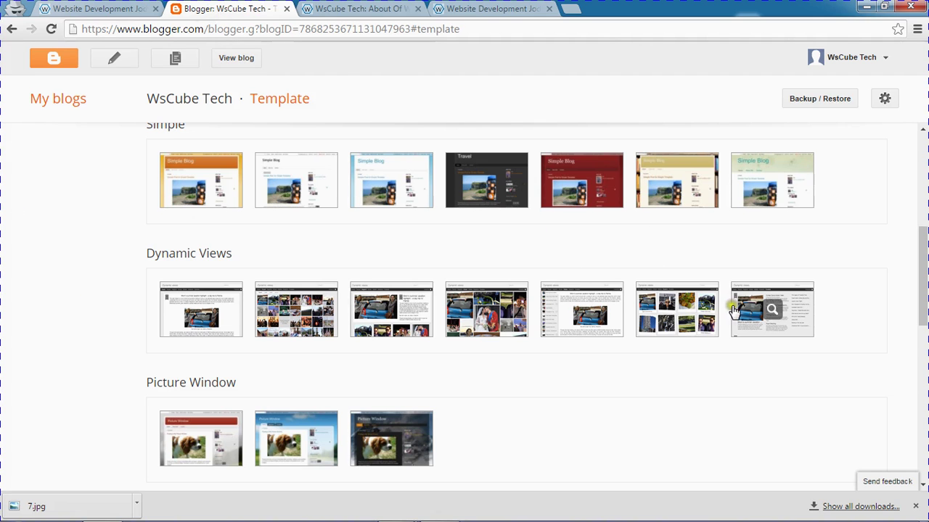
{"action": "scroll", "coordinate": [573, 347], "scroll_direction": "up", "scroll_amount": 5}
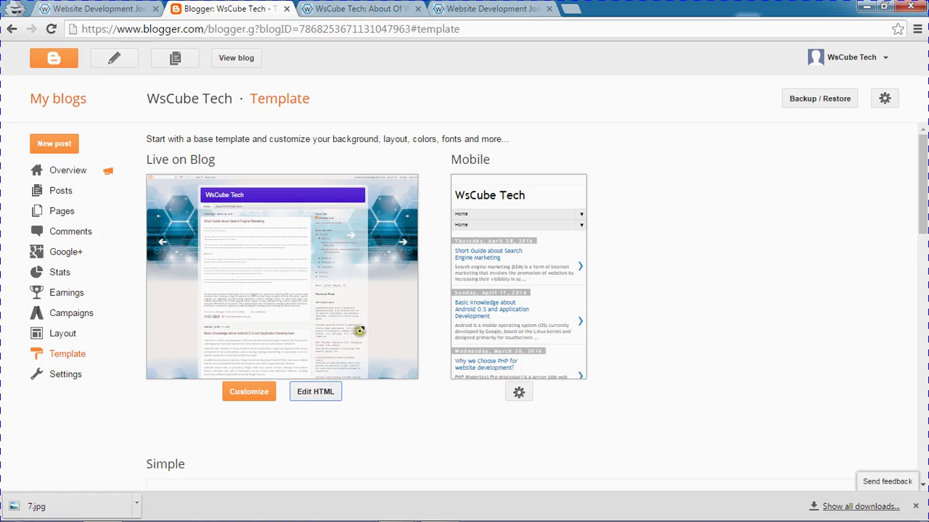
{"action": "scroll", "coordinate": [356, 310], "scroll_direction": "down", "scroll_amount": 1}
{"action": "left_click", "coordinate": [315, 345]}
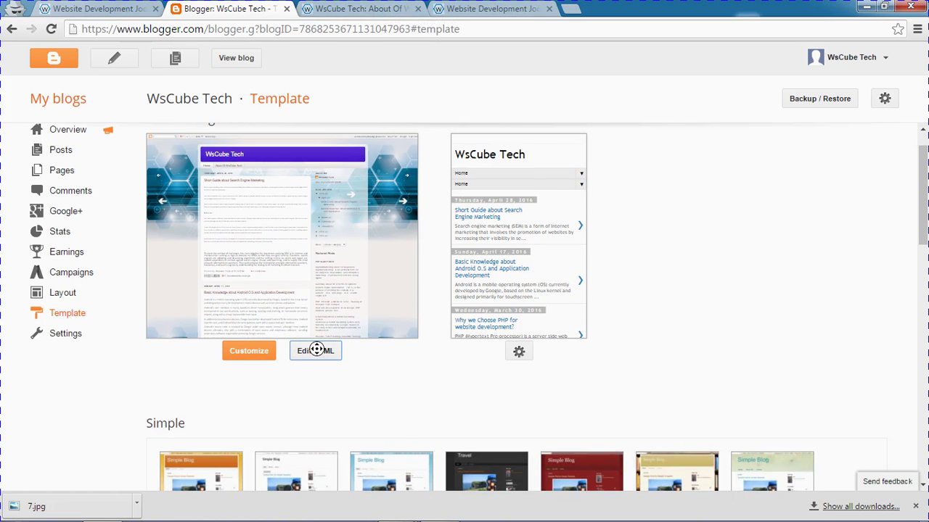
{"action": "scroll", "coordinate": [385, 382], "scroll_direction": "down", "scroll_amount": 1}
Open the blog's Layout settings and examine the favicon, navbar, header, crosscol, main and sidebar gadget sections.
{"action": "left_click", "coordinate": [57, 256]}
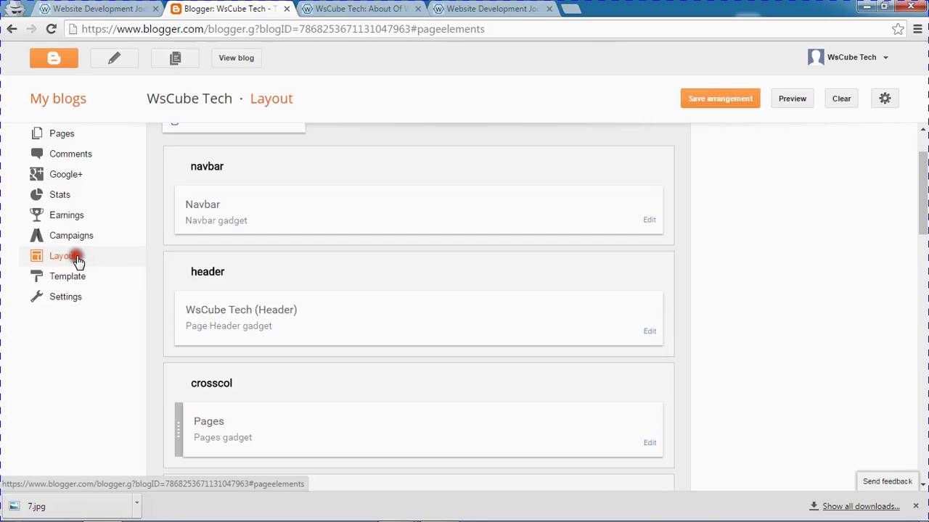
{"action": "scroll", "coordinate": [406, 261], "scroll_direction": "down", "scroll_amount": 3}
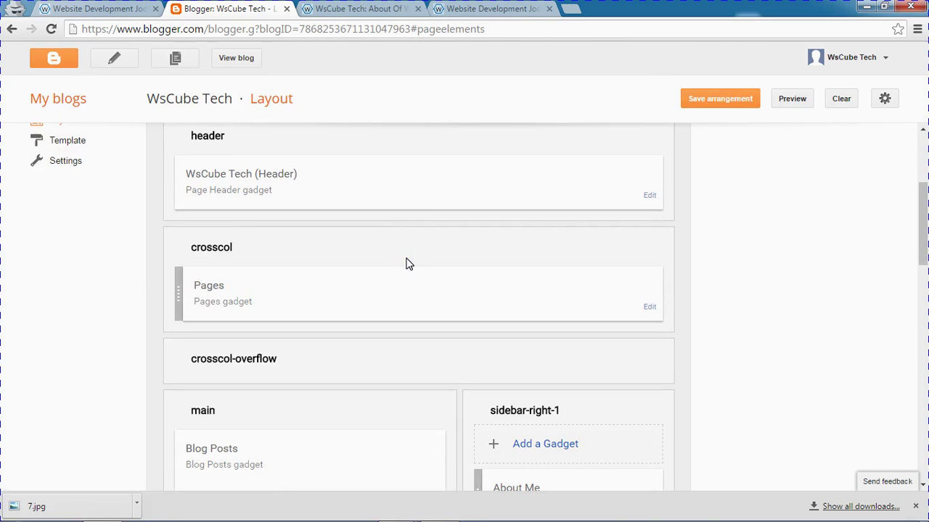
{"action": "scroll", "coordinate": [406, 264], "scroll_direction": "up", "scroll_amount": 5}
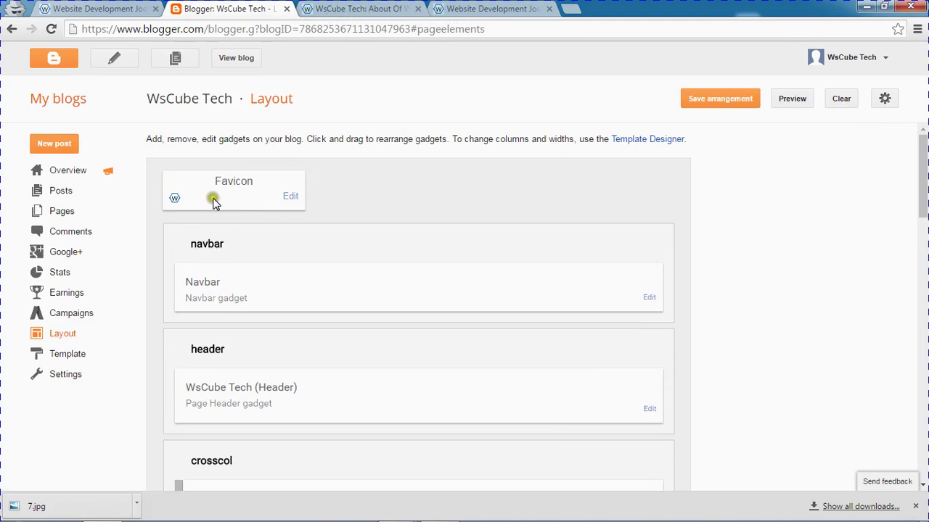
{"action": "scroll", "coordinate": [229, 231], "scroll_direction": "down", "scroll_amount": 2}
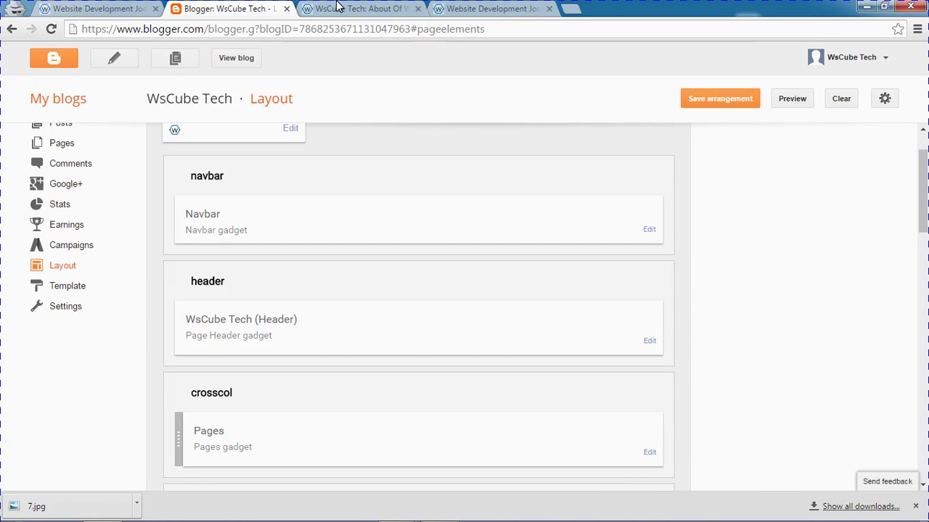
Compare the header, Pages and sidebar gadgets in the Blogger layout with the live "About Of WsCube Tech" page.
{"action": "key", "text": "ctrl+Tab"}
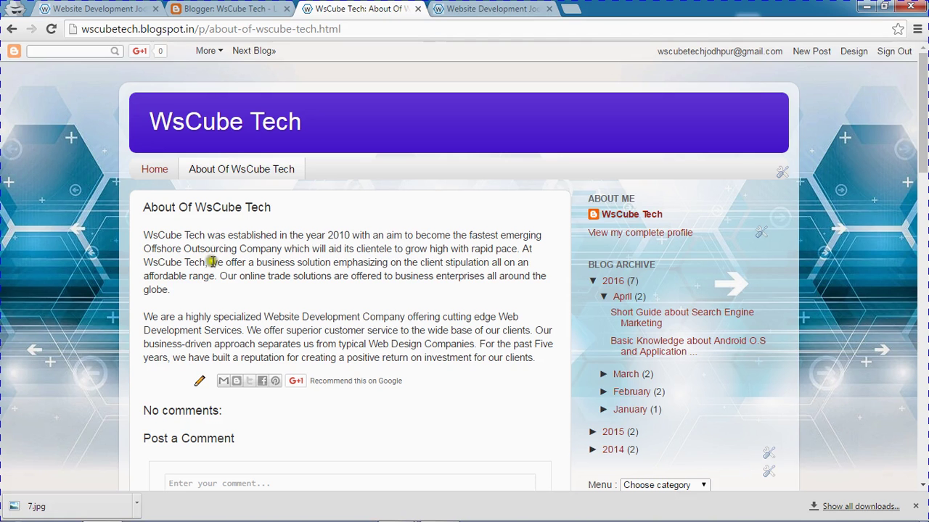
{"action": "left_click", "coordinate": [222, 8]}
{"action": "scroll", "coordinate": [287, 225], "scroll_direction": "down", "scroll_amount": 4}
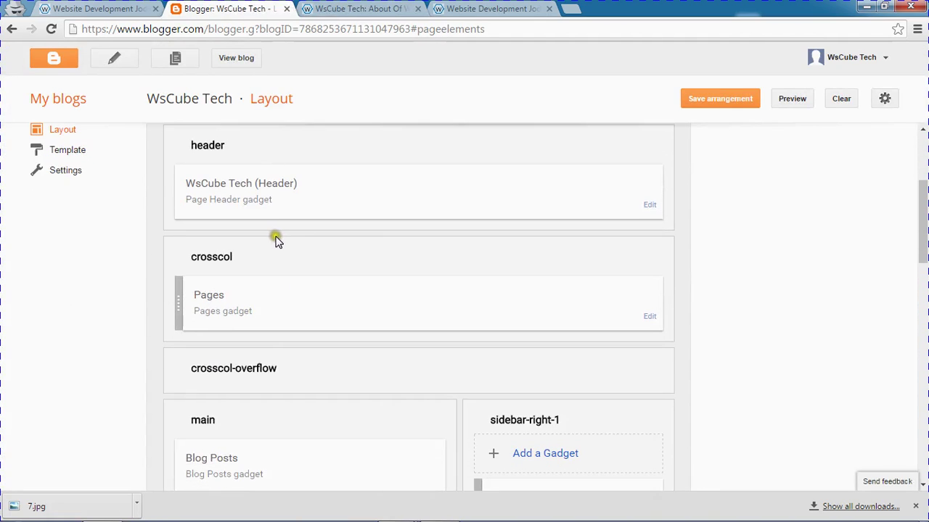
{"action": "left_click", "coordinate": [304, 8]}
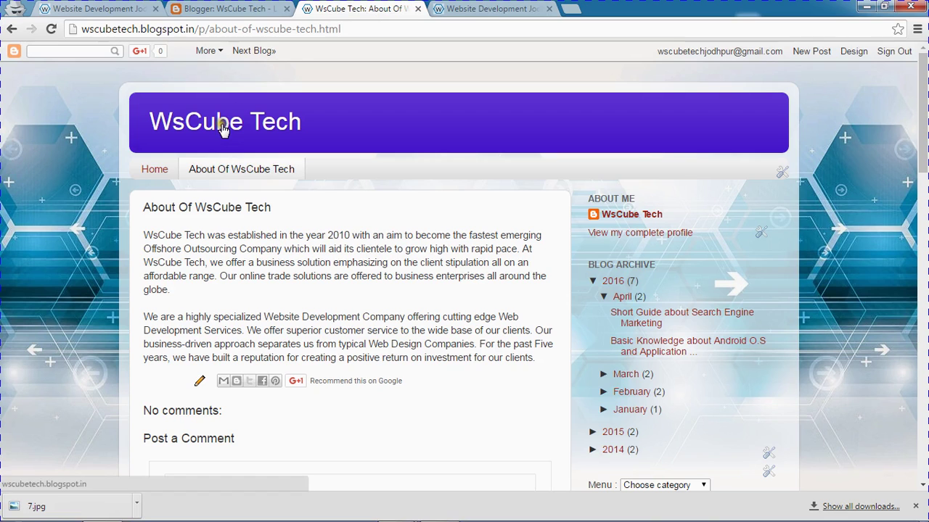
{"action": "left_click", "coordinate": [260, 7]}
{"action": "scroll", "coordinate": [293, 328], "scroll_direction": "down", "scroll_amount": 3}
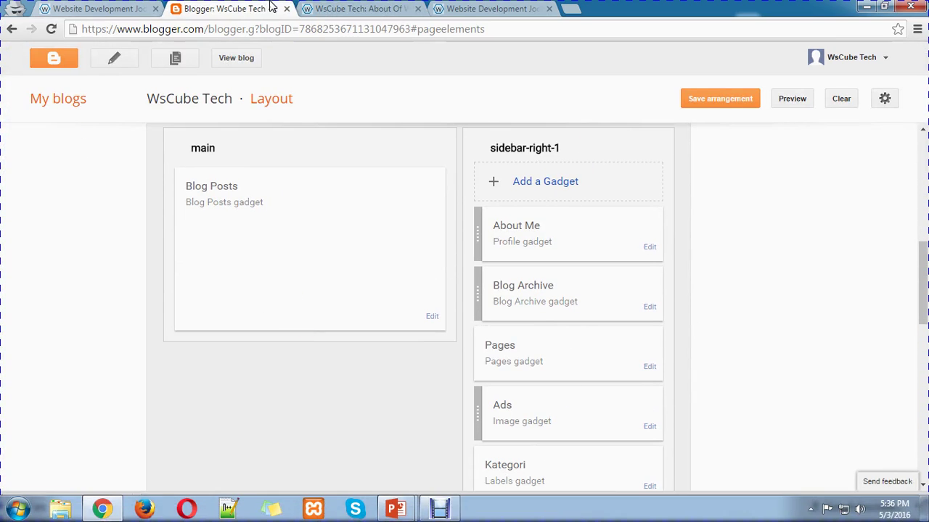
{"action": "left_click", "coordinate": [316, 7]}
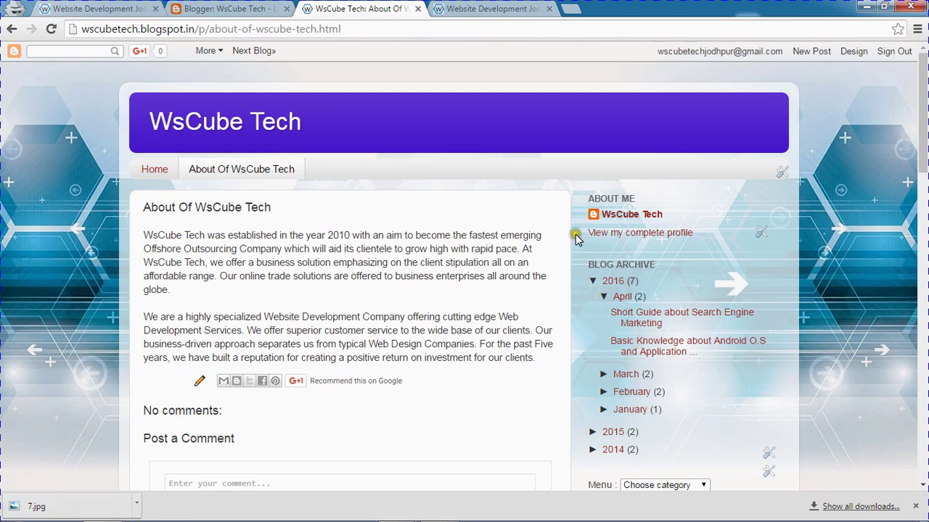
{"action": "scroll", "coordinate": [703, 406], "scroll_direction": "down", "scroll_amount": 4}
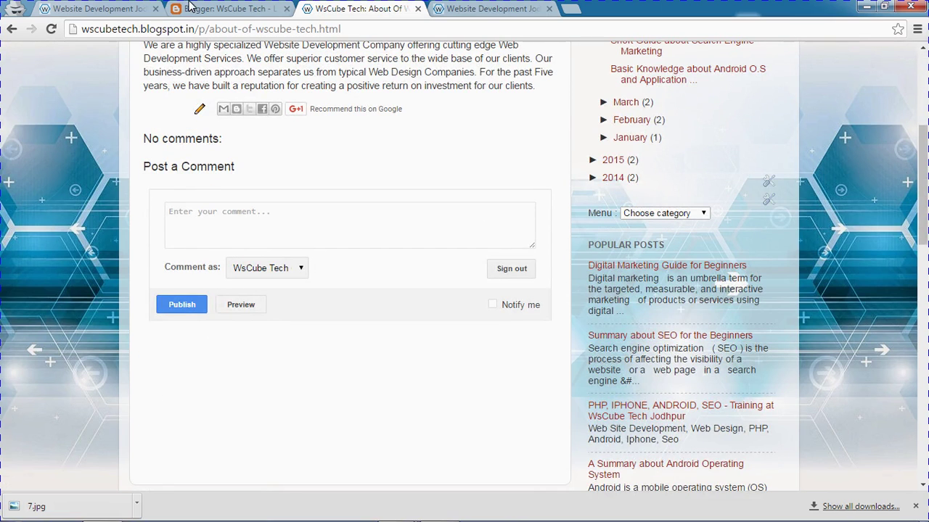
{"action": "left_click", "coordinate": [210, 8]}
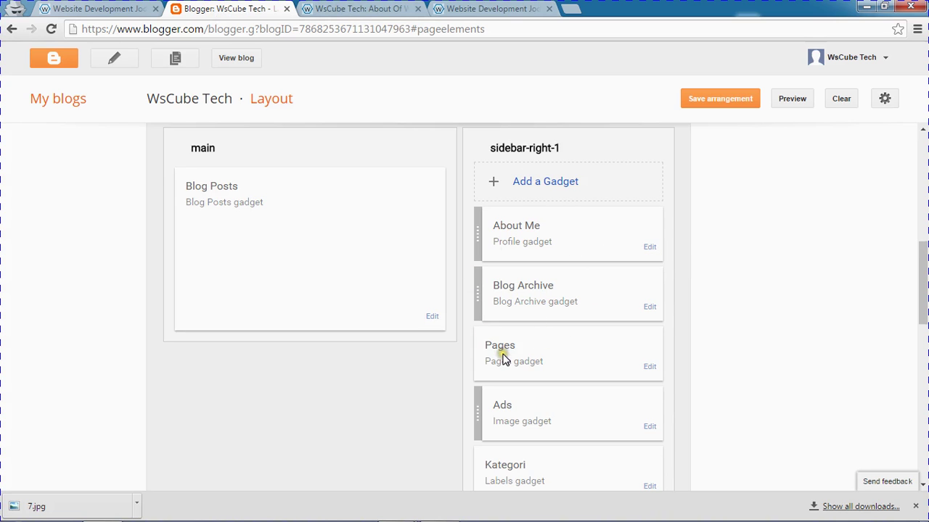
Check the layout's main and sidebar-right-1 gadgets against the popular posts and comment area on the live page.
{"action": "scroll", "coordinate": [338, 350], "scroll_direction": "up", "scroll_amount": 7}
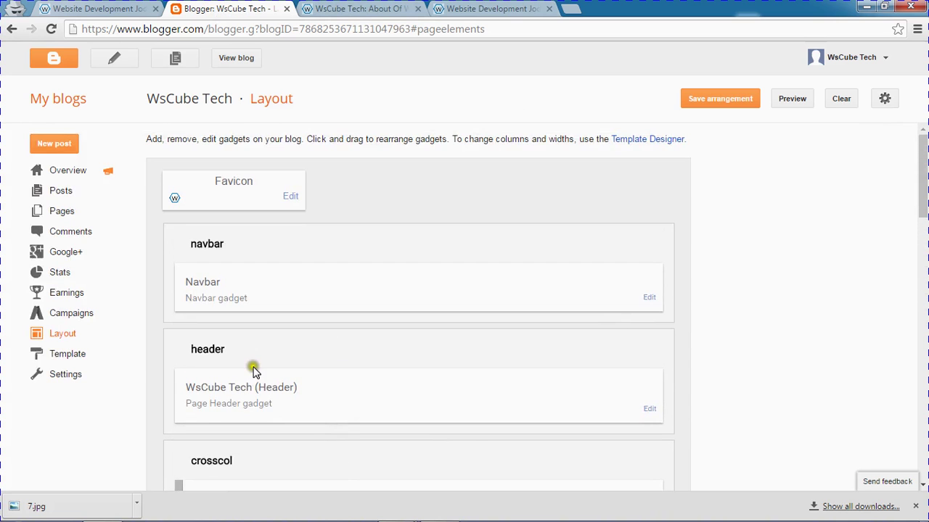
{"action": "left_click", "coordinate": [67, 297]}
{"action": "left_click", "coordinate": [67, 298]}
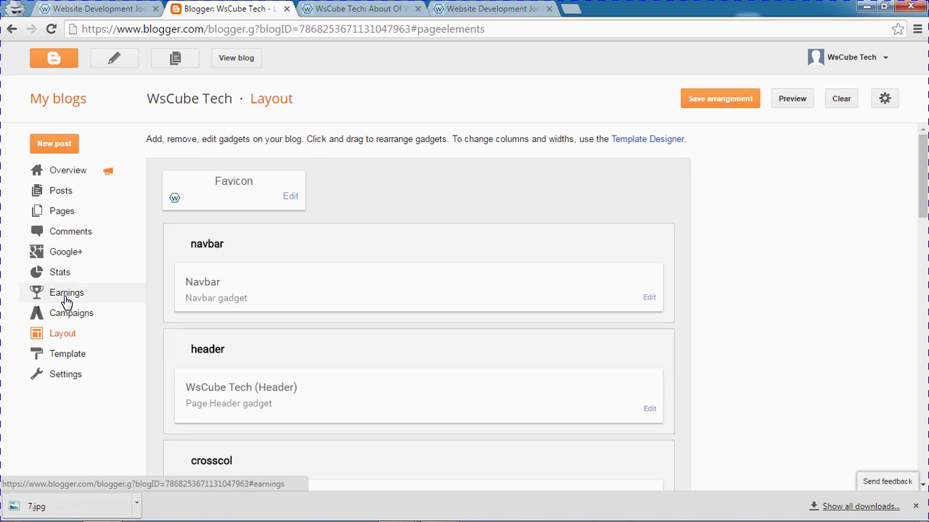
{"action": "scroll", "coordinate": [641, 369], "scroll_direction": "down", "scroll_amount": 5}
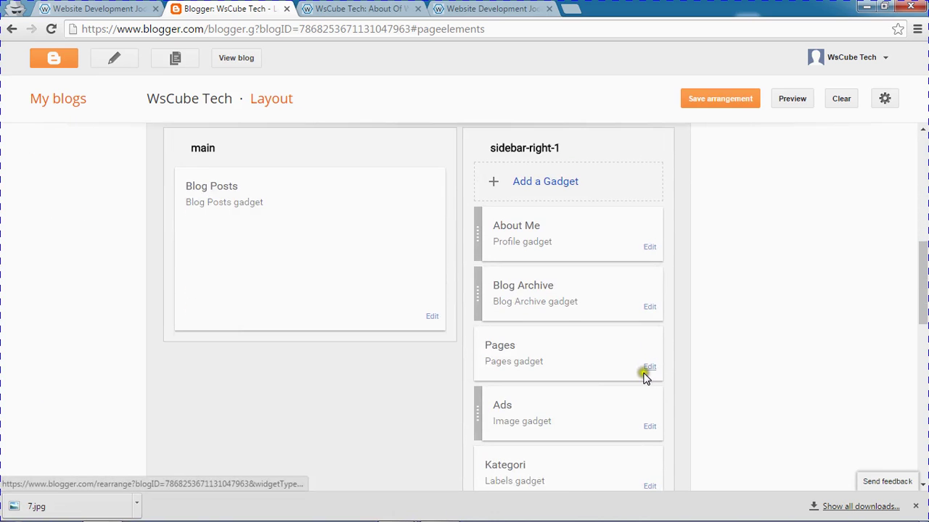
{"action": "left_click", "coordinate": [369, 9]}
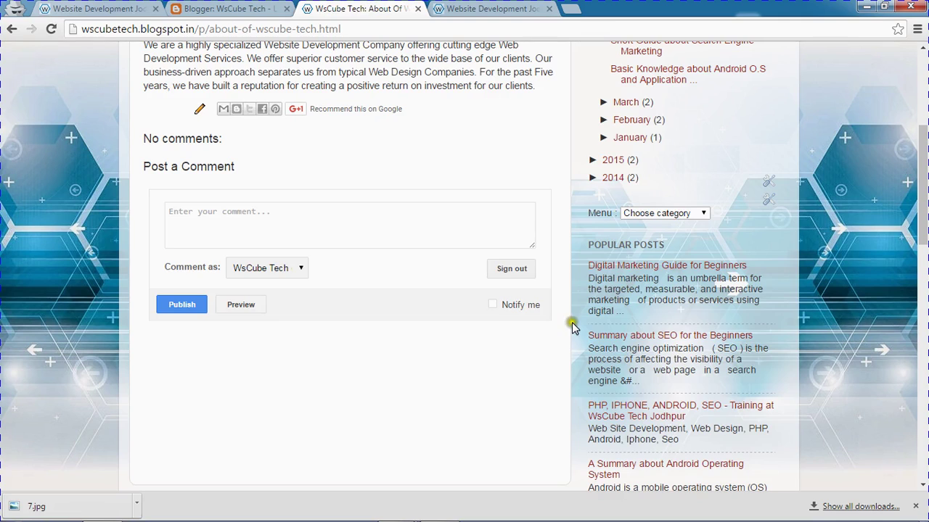
{"action": "scroll", "coordinate": [571, 323], "scroll_direction": "down", "scroll_amount": 4}
{"action": "scroll", "coordinate": [537, 344], "scroll_direction": "up", "scroll_amount": 4}
{"action": "left_click", "coordinate": [225, 8]}
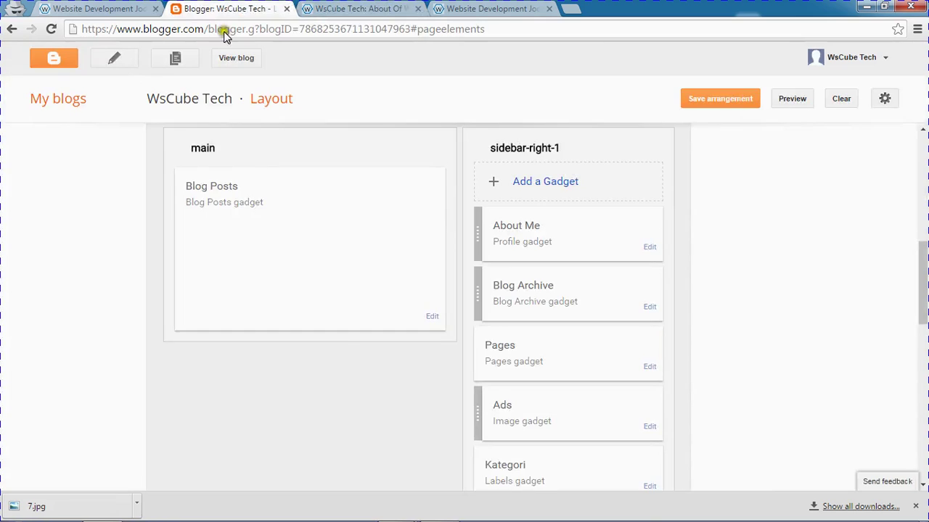
Review the layout's gadget sections from the favicon and navbar down to the Featured Posts and Popular Posts gadgets.
{"action": "scroll", "coordinate": [358, 327], "scroll_direction": "up", "scroll_amount": 4}
{"action": "scroll", "coordinate": [358, 327], "scroll_direction": "up", "scroll_amount": 3}
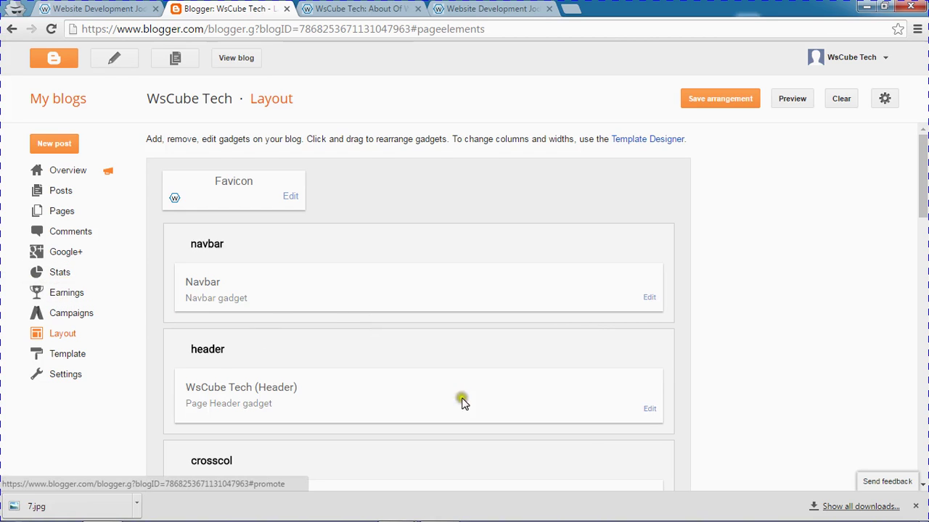
{"action": "scroll", "coordinate": [627, 416], "scroll_direction": "down", "scroll_amount": 10}
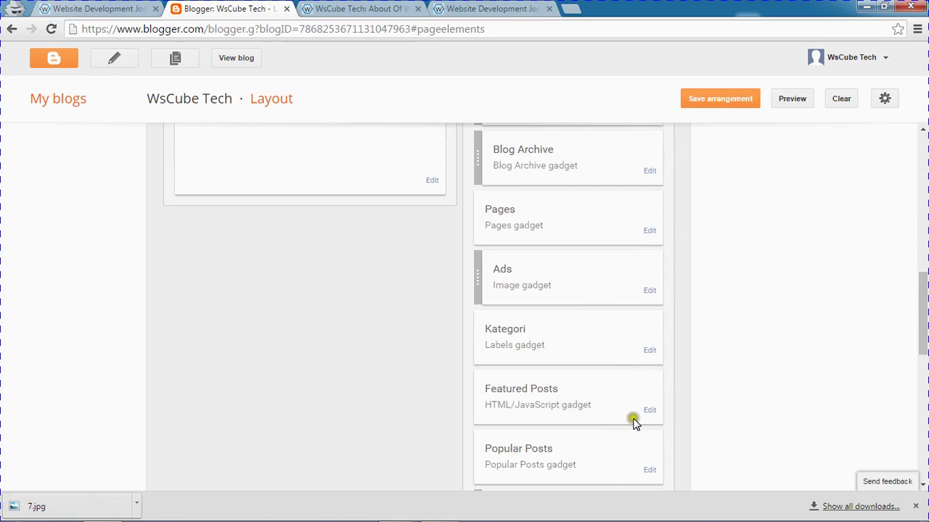
{"action": "scroll", "coordinate": [277, 366], "scroll_direction": "up", "scroll_amount": 10}
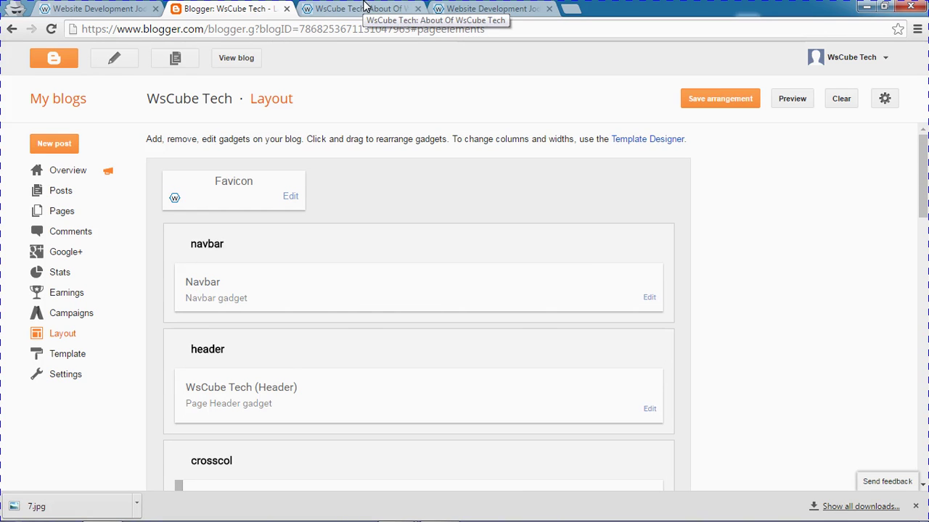
{"action": "scroll", "coordinate": [819, 338], "scroll_direction": "down", "scroll_amount": 7}
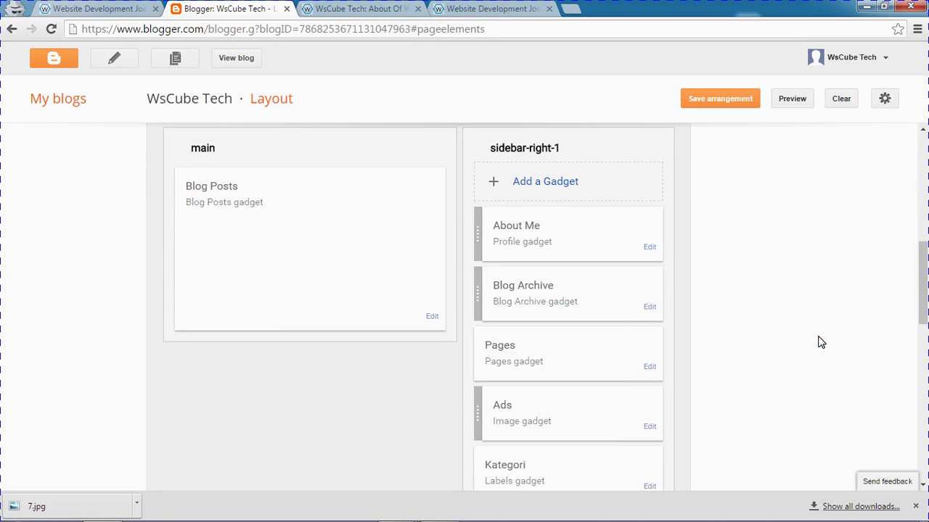
{"action": "scroll", "coordinate": [812, 344], "scroll_direction": "down", "scroll_amount": 1}
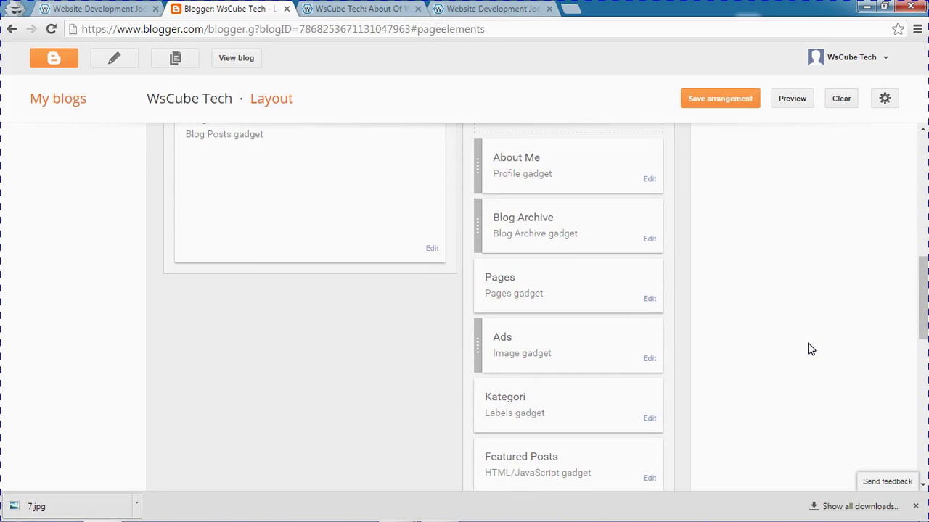
{"action": "scroll", "coordinate": [811, 346], "scroll_direction": "up", "scroll_amount": 10}
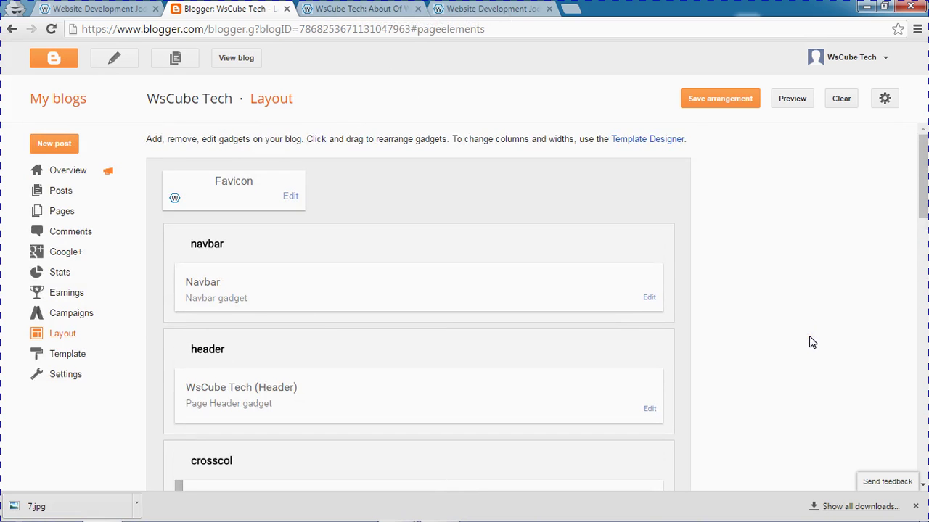
Show the comment box on the live "About Of WsCube Tech" page and open the blog's published comments in Blogger.
{"action": "left_click", "coordinate": [361, 8]}
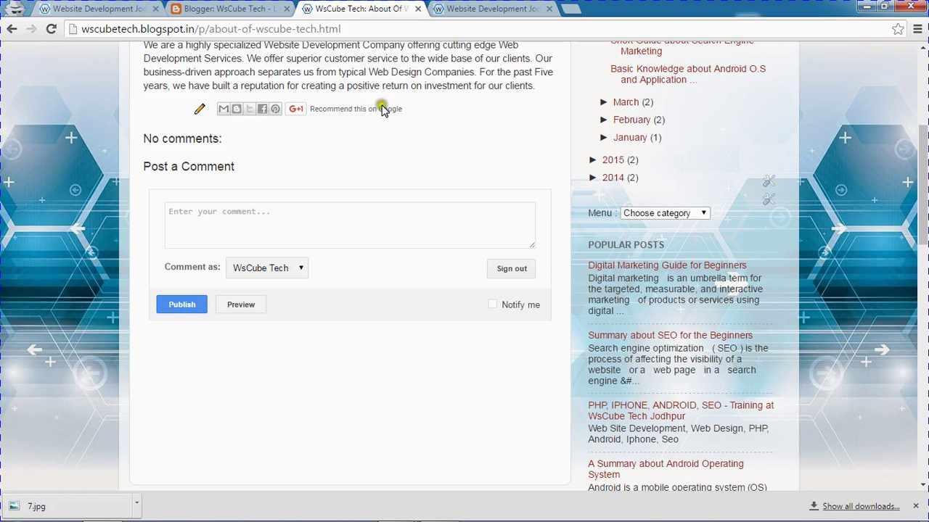
{"action": "scroll", "coordinate": [401, 343], "scroll_direction": "up", "scroll_amount": 4}
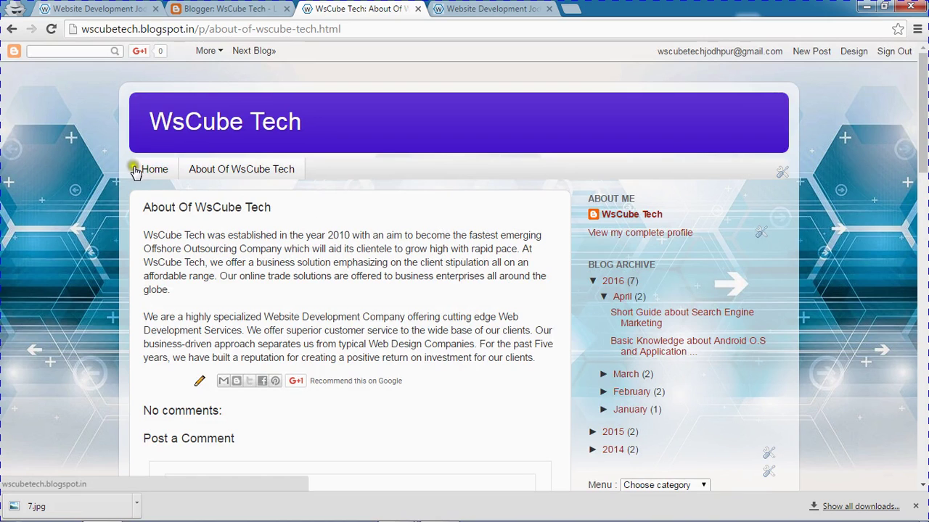
{"action": "scroll", "coordinate": [230, 265], "scroll_direction": "down", "scroll_amount": 3}
{"action": "left_click", "coordinate": [276, 299]}
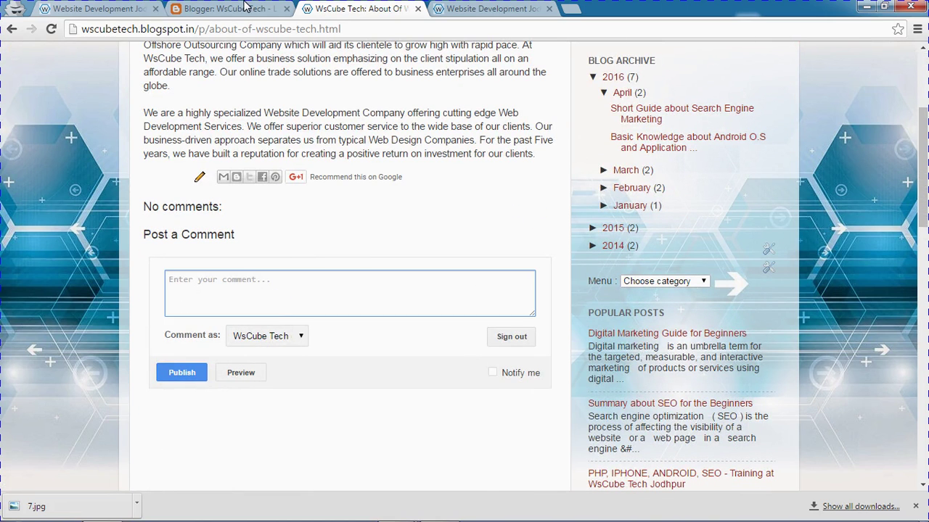
{"action": "left_click", "coordinate": [248, 8]}
{"action": "left_click", "coordinate": [96, 236]}
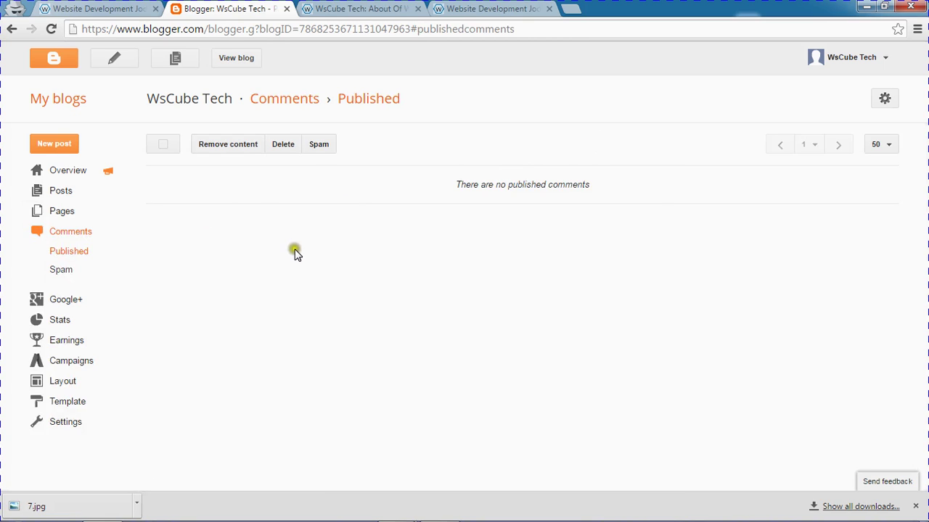
Open the blog's Stats overview, examine its pageviews, posts, traffic sources and audience map, and dismiss the browser's downloads bar.
{"action": "left_click", "coordinate": [57, 319]}
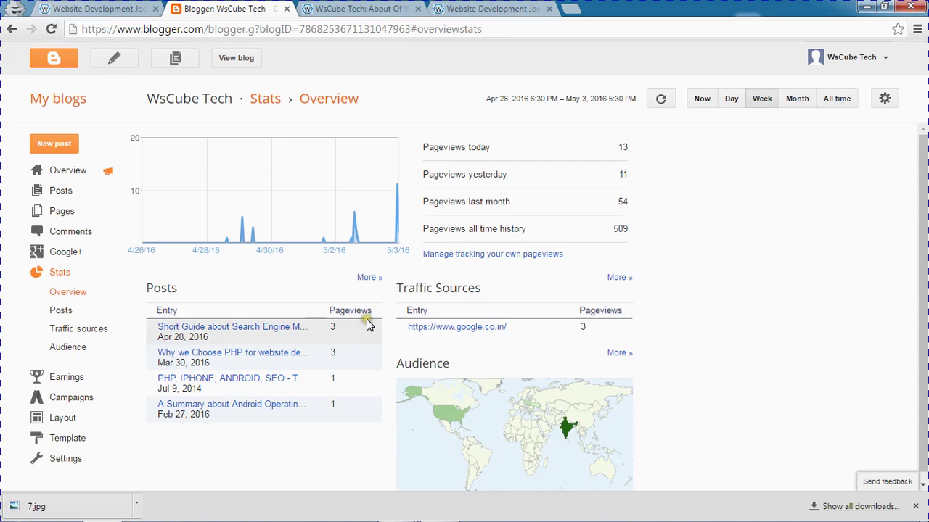
{"action": "scroll", "coordinate": [367, 326], "scroll_direction": "down", "scroll_amount": 1}
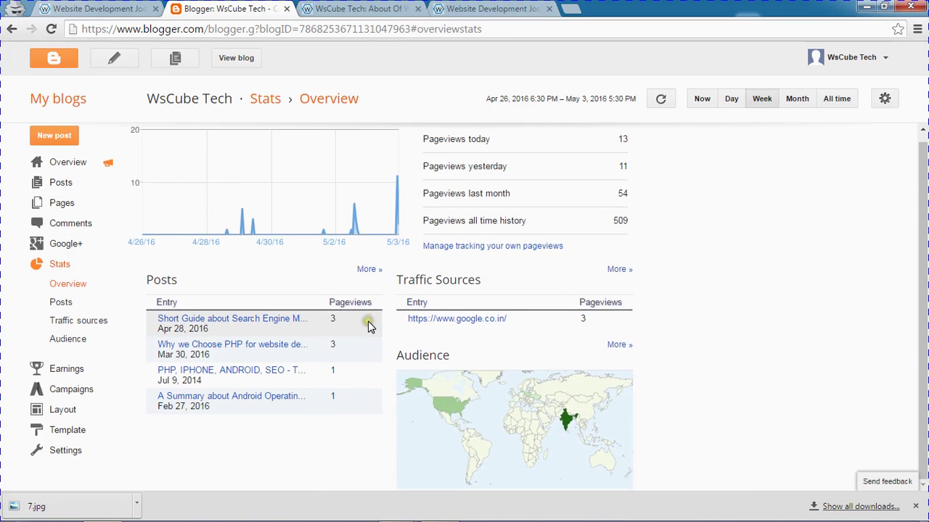
{"action": "left_click", "coordinate": [366, 384]}
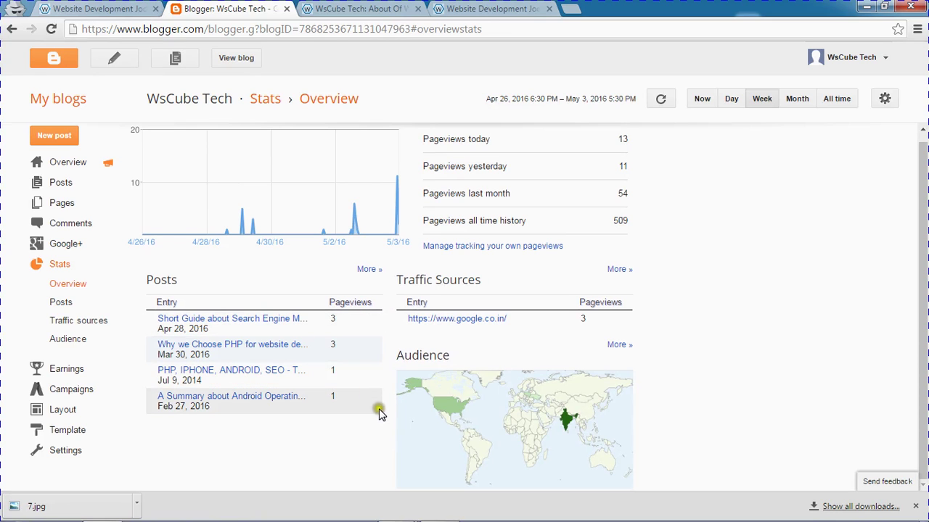
{"action": "left_click", "coordinate": [719, 370]}
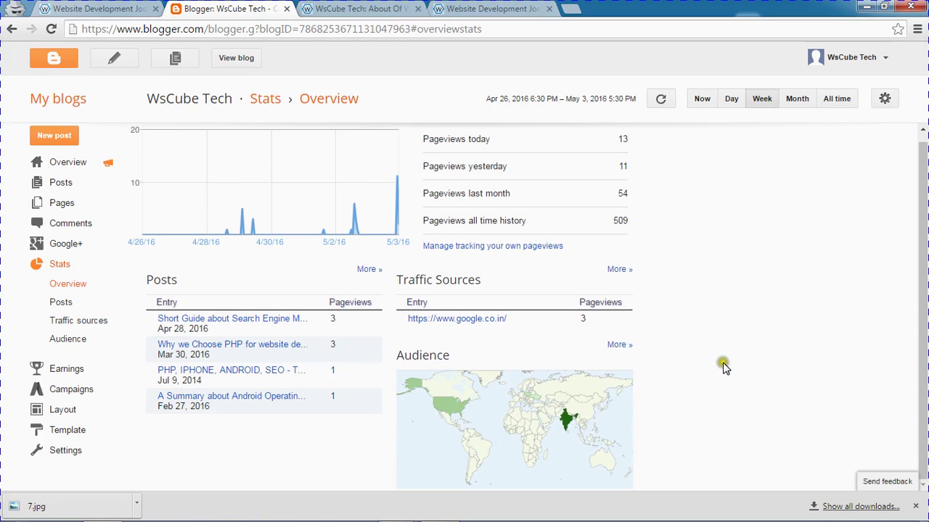
{"action": "scroll", "coordinate": [718, 372], "scroll_direction": "up", "scroll_amount": 1}
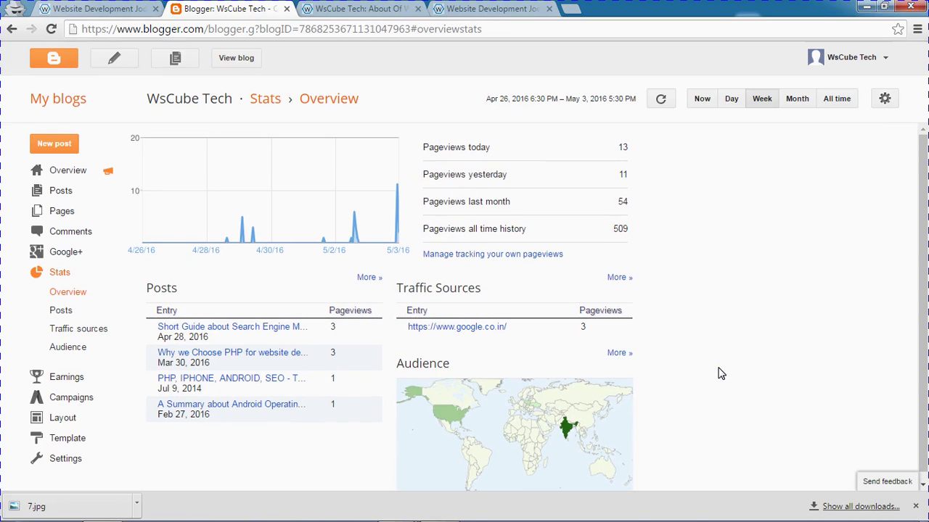
{"action": "left_click", "coordinate": [718, 370]}
{"action": "left_click", "coordinate": [717, 369]}
{"action": "left_click_drag", "start_coordinate": [628, 145], "coordinate": [653, 165]}
{"action": "left_click", "coordinate": [653, 166]}
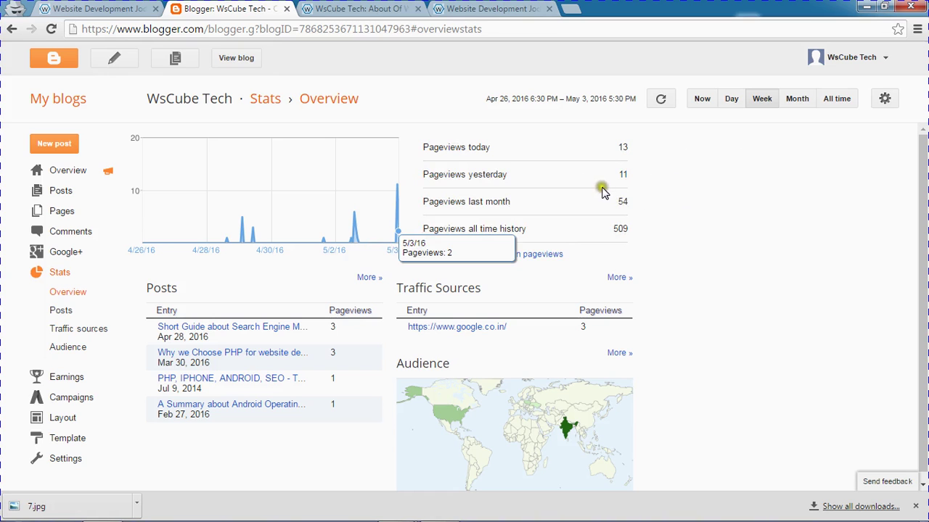
{"action": "mouse_move", "coordinate": [724, 518]}
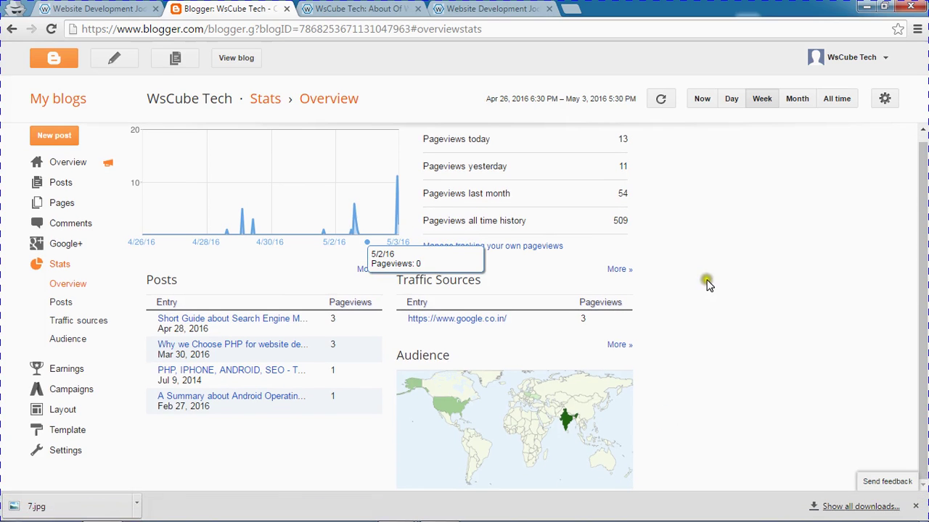
{"action": "left_click", "coordinate": [915, 507]}
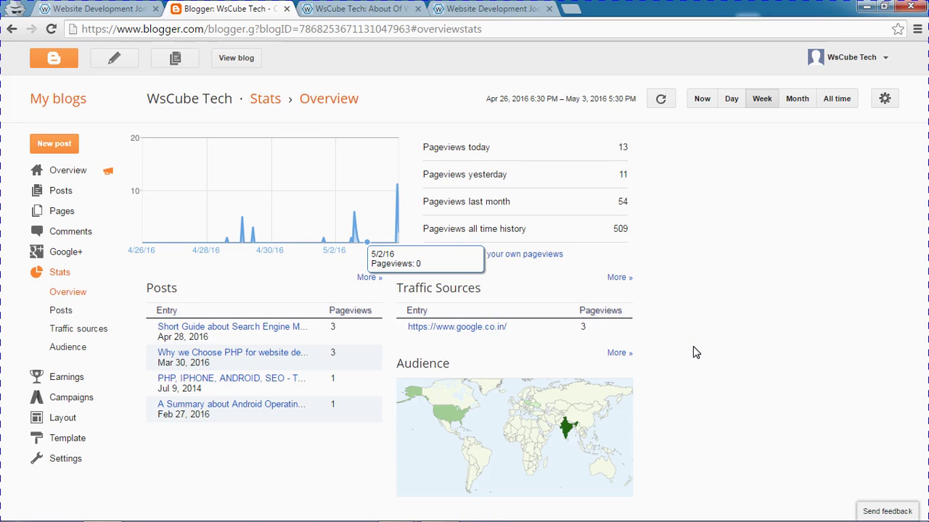
Examine the pageviews chart, updates and Blogger news in the blog's Overview, and open the list of all posts.
{"action": "left_click", "coordinate": [80, 175]}
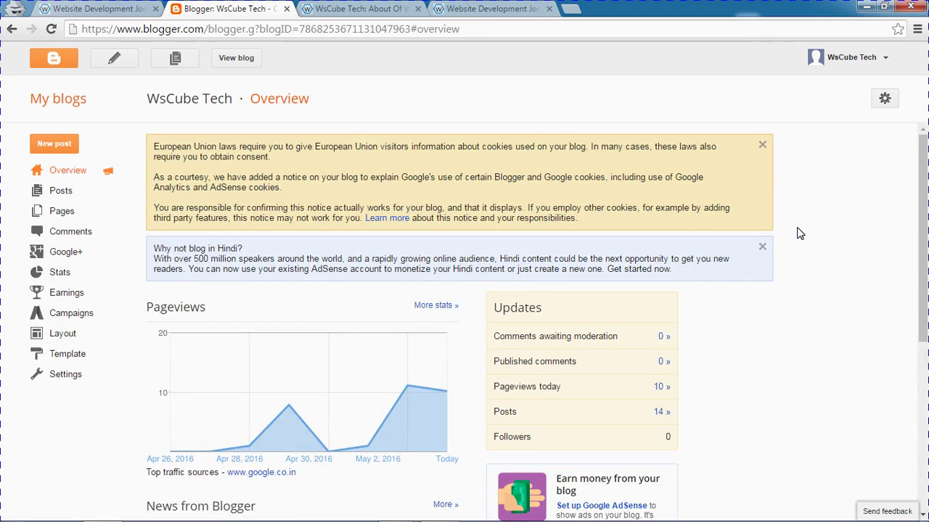
{"action": "scroll", "coordinate": [795, 229], "scroll_direction": "down", "scroll_amount": 3}
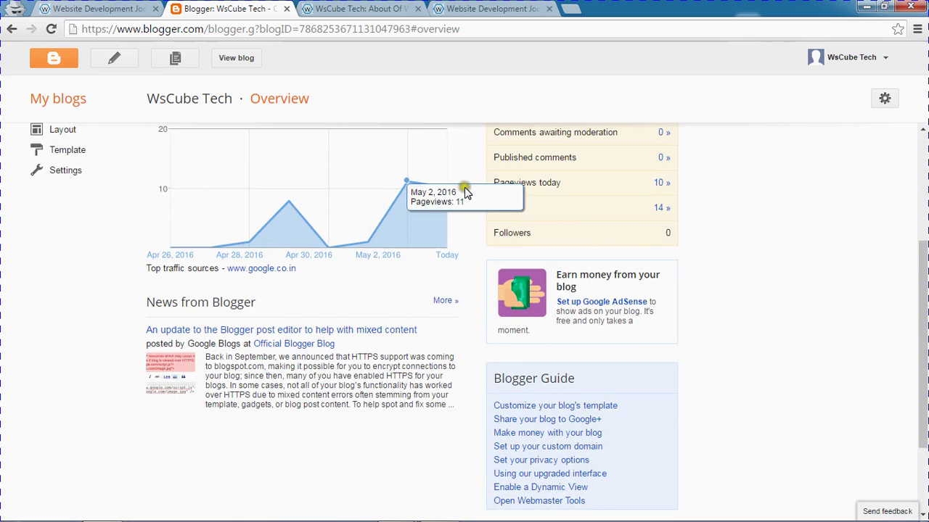
{"action": "scroll", "coordinate": [43, 283], "scroll_direction": "up", "scroll_amount": 2}
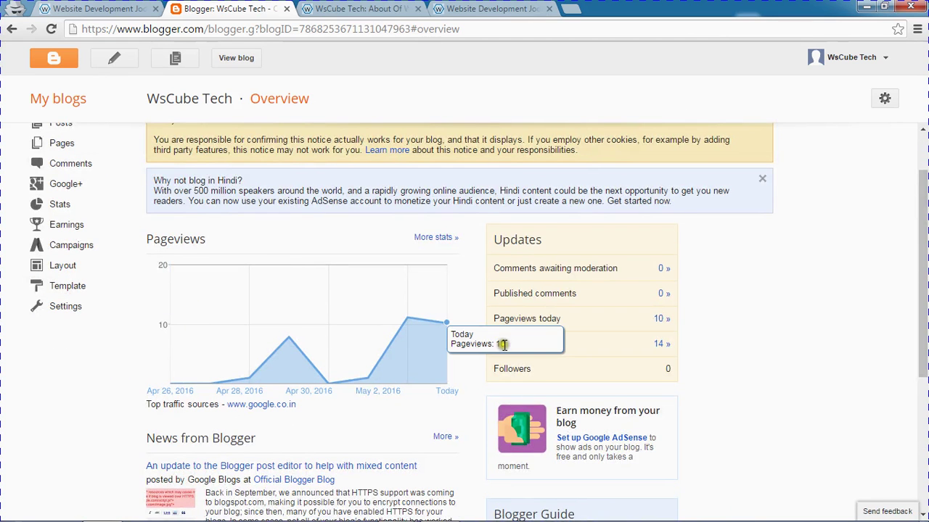
{"action": "scroll", "coordinate": [44, 160], "scroll_direction": "up", "scroll_amount": 1}
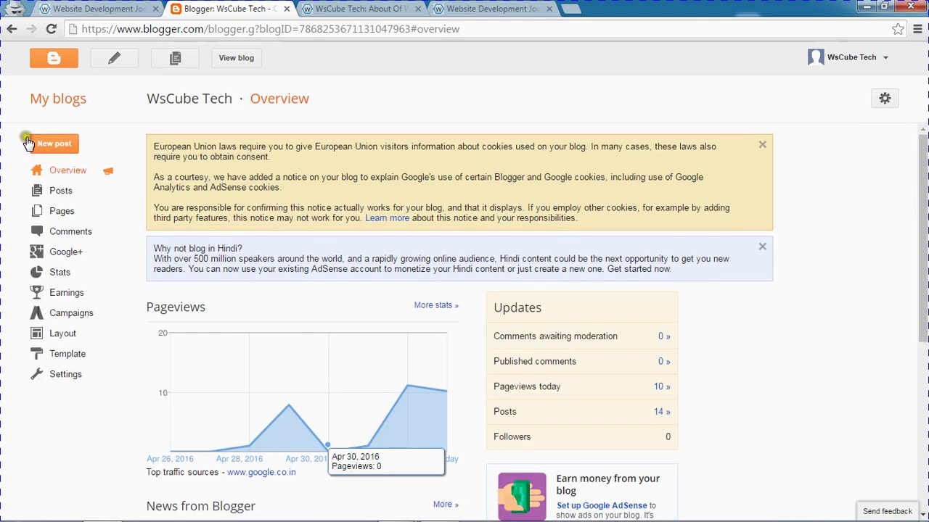
{"action": "left_click", "coordinate": [59, 191]}
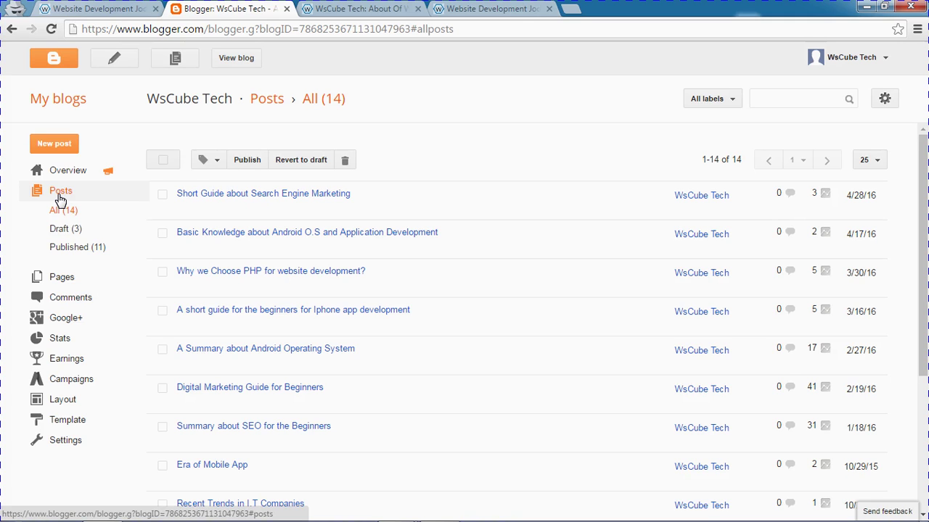
Switch to the PowerPoint slide show and advance from the "Blogger / BlogSpot" slide to the closing "Thank You" slide.
{"action": "key", "text": "alt+Tab"}
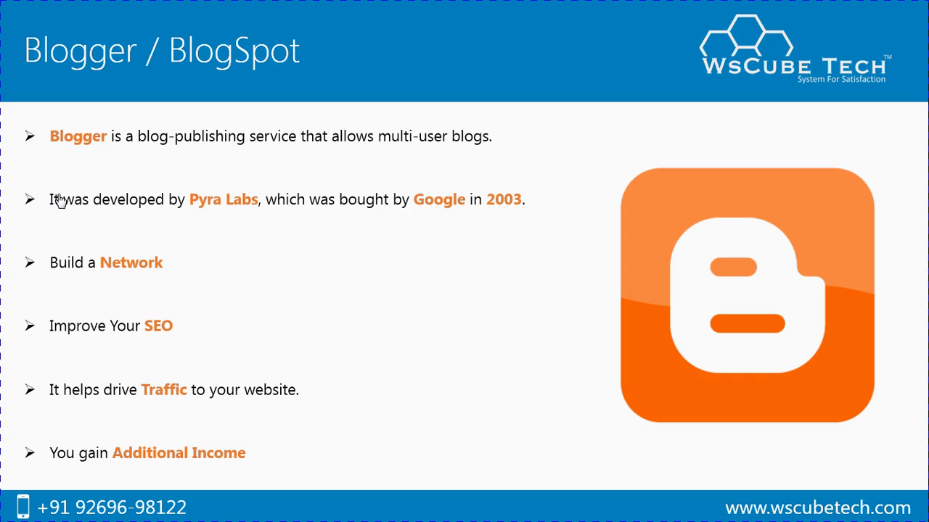
{"action": "left_click", "coordinate": [61, 201]}
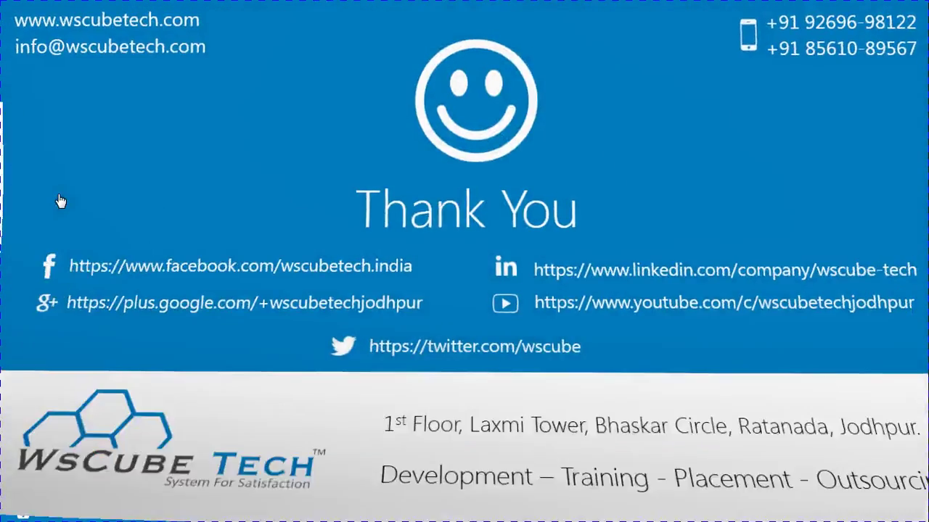